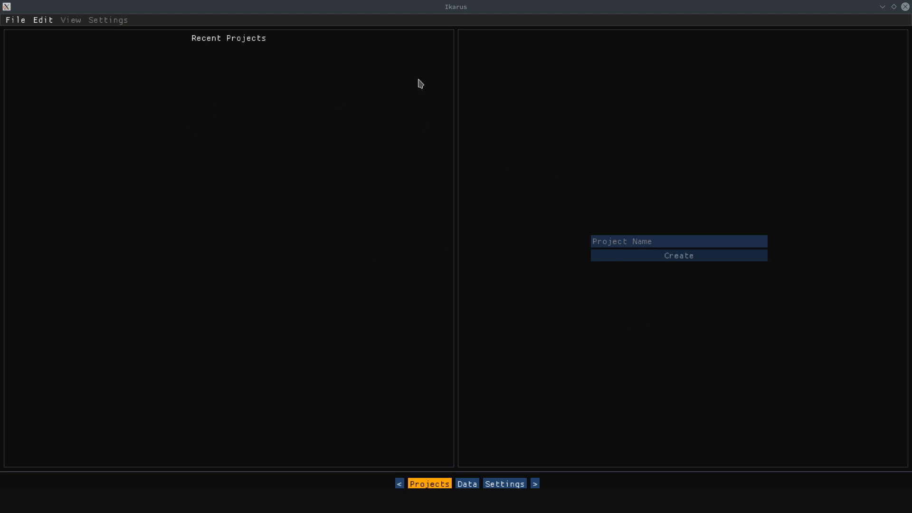
# Examine the available file commands and the Projects, Data and Settings pages
pyautogui.click(19, 21)
pyautogui.moveTo(56, 25)
pyautogui.moveTo(23, 21)
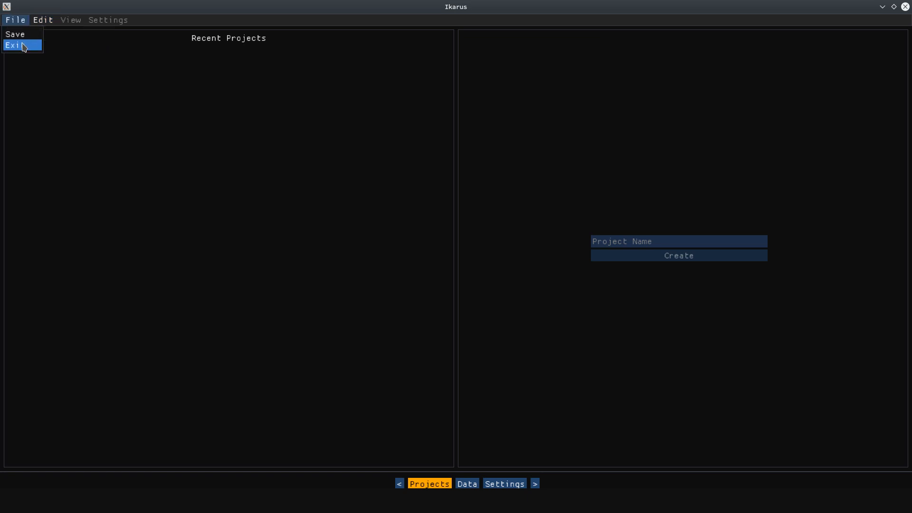
pyautogui.click(20, 26)
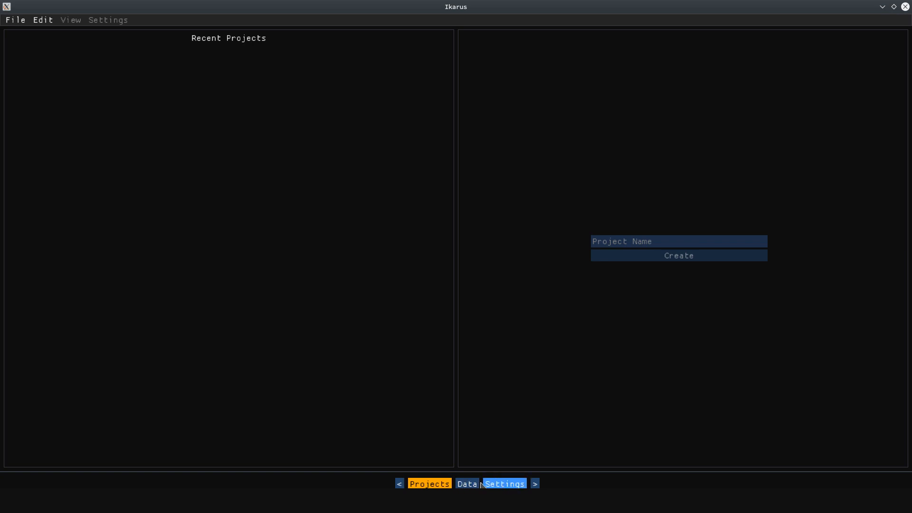
pyautogui.click(499, 483)
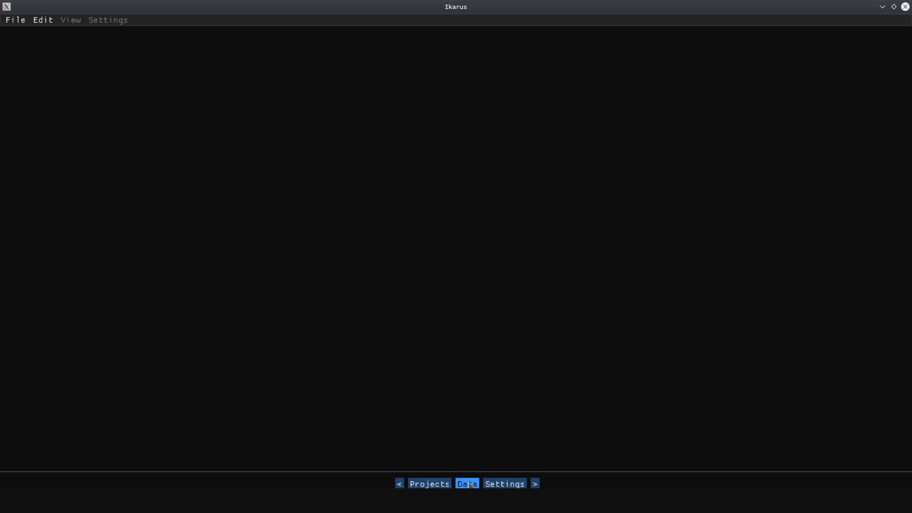
pyautogui.click(429, 484)
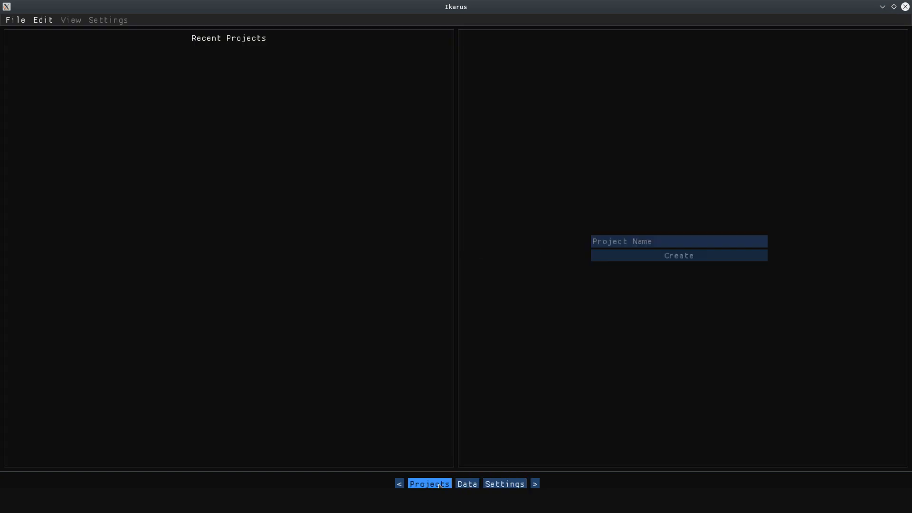
pyautogui.click(467, 483)
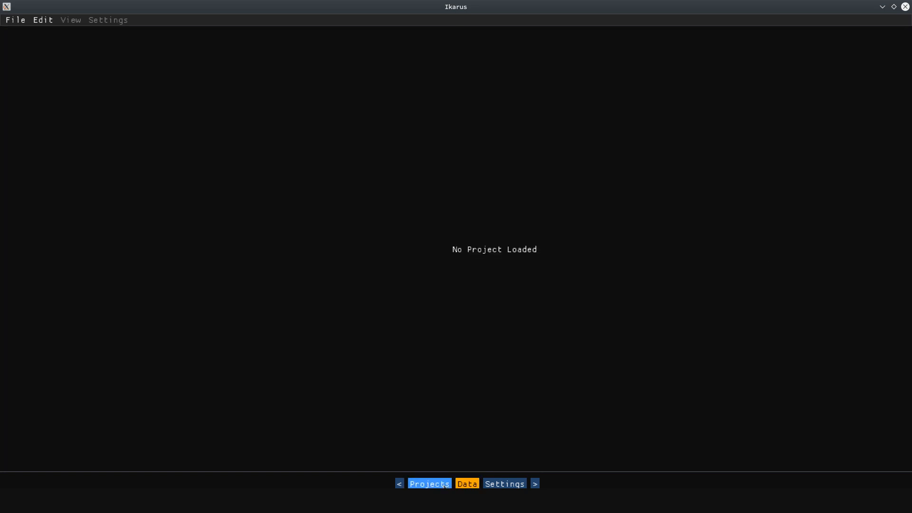
pyautogui.click(444, 484)
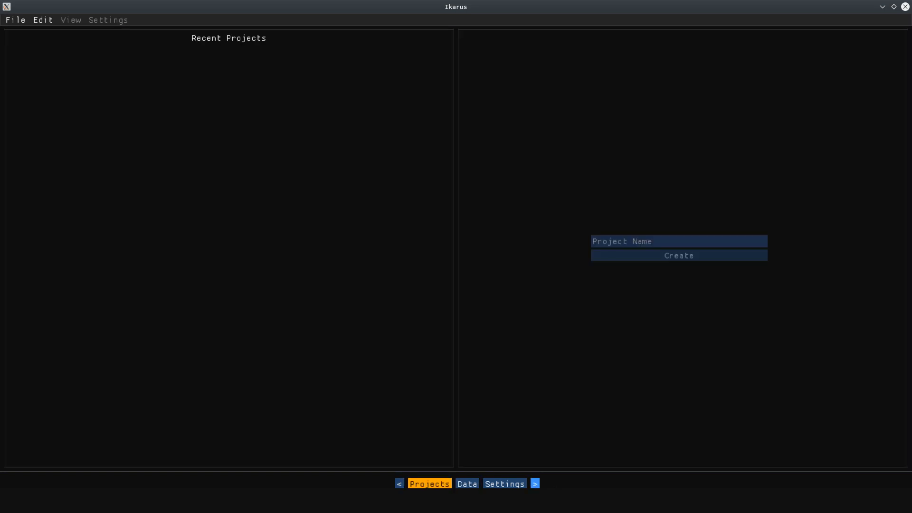
pyautogui.click(504, 484)
pyautogui.click(400, 483)
# Create a new project named "Test" and return to the project list
pyautogui.press('Tab')
pyautogui.write('Test')
pyautogui.click(657, 257)
pyautogui.click(427, 483)
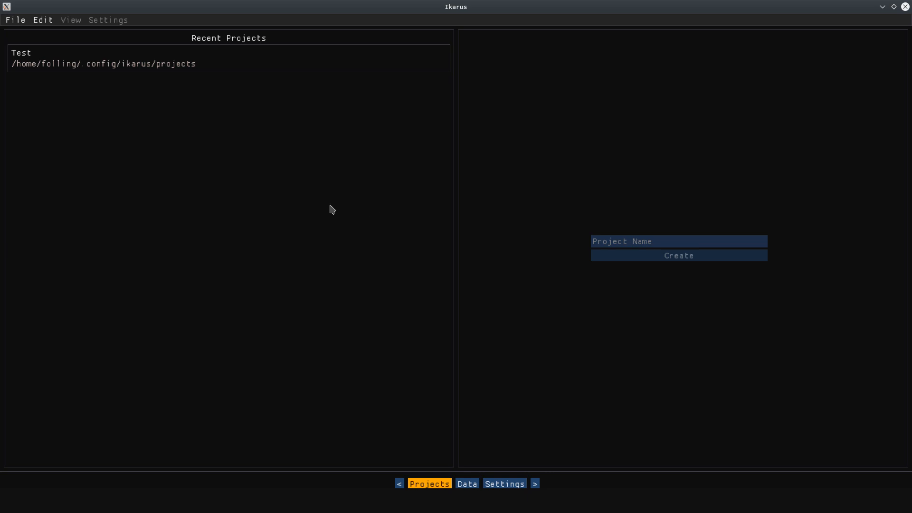
# Add a blueprint named "Character" to the Test project's data
pyautogui.click(468, 484)
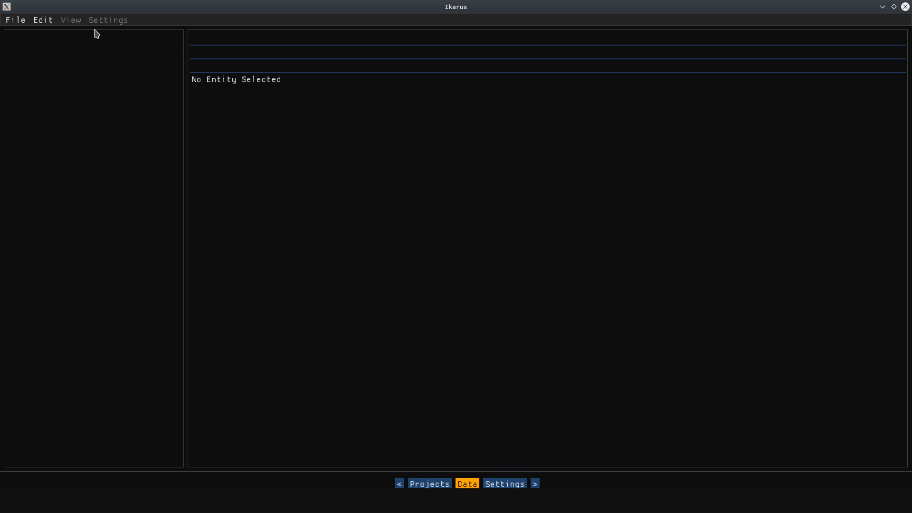
pyautogui.rightClick(48, 48)
pyautogui.rightClick(50, 88)
pyautogui.click(66, 99)
pyautogui.rightClick(49, 40)
pyautogui.click(62, 49)
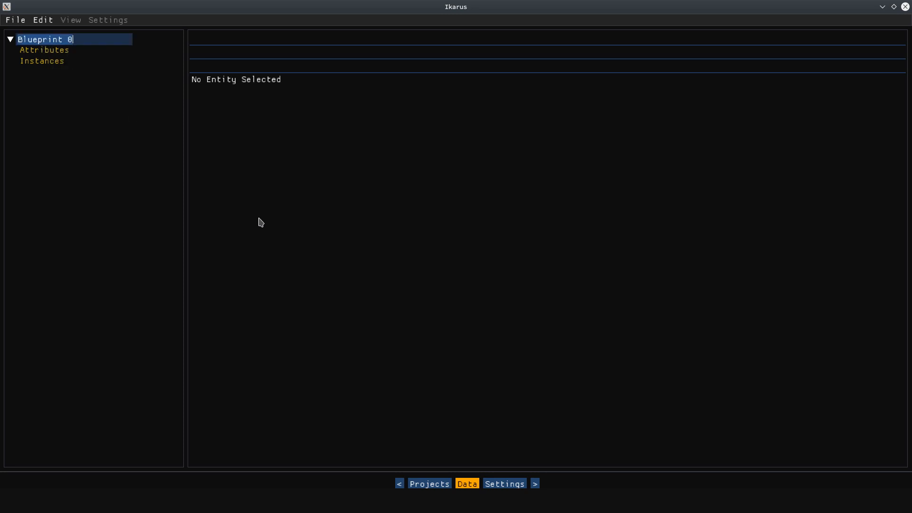
pyautogui.write('Character')
pyautogui.press('Return')
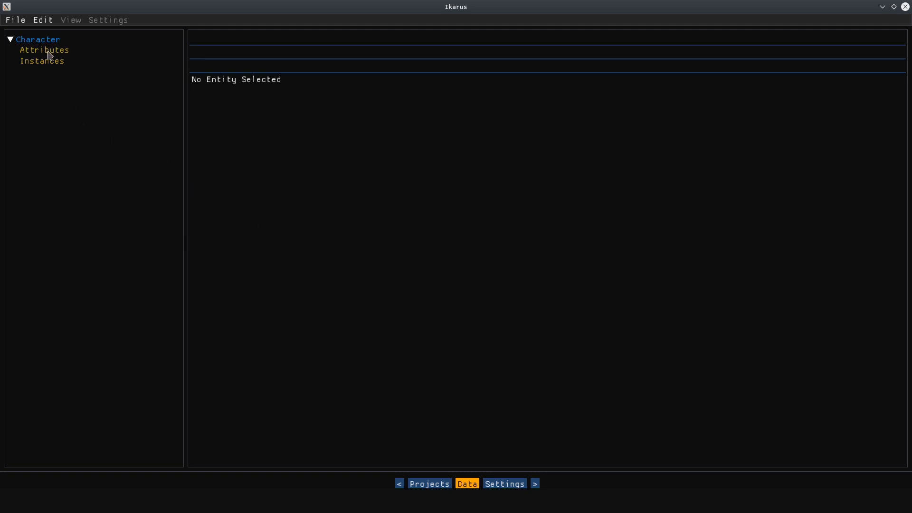
# Open the Character blueprint and examine its data, information, attributes, instances and relationships views
pyautogui.click(31, 41)
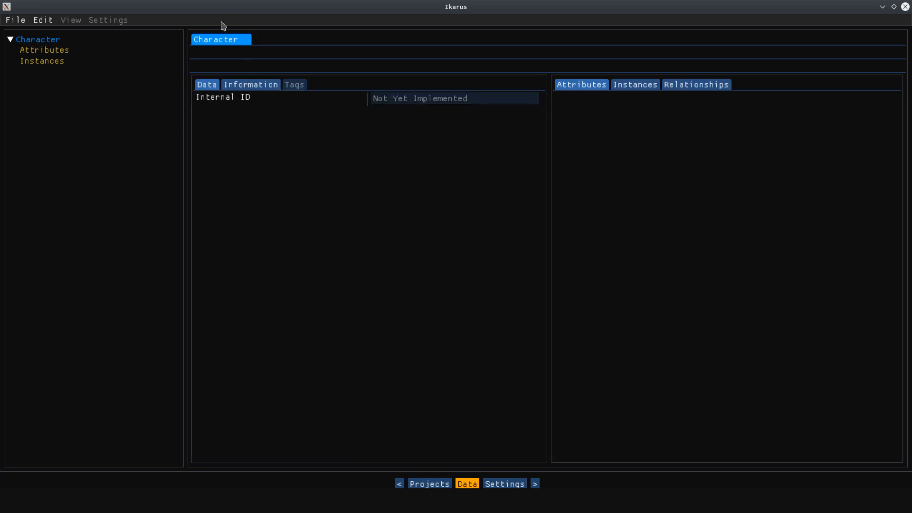
pyautogui.click(247, 85)
pyautogui.click(216, 86)
pyautogui.click(689, 90)
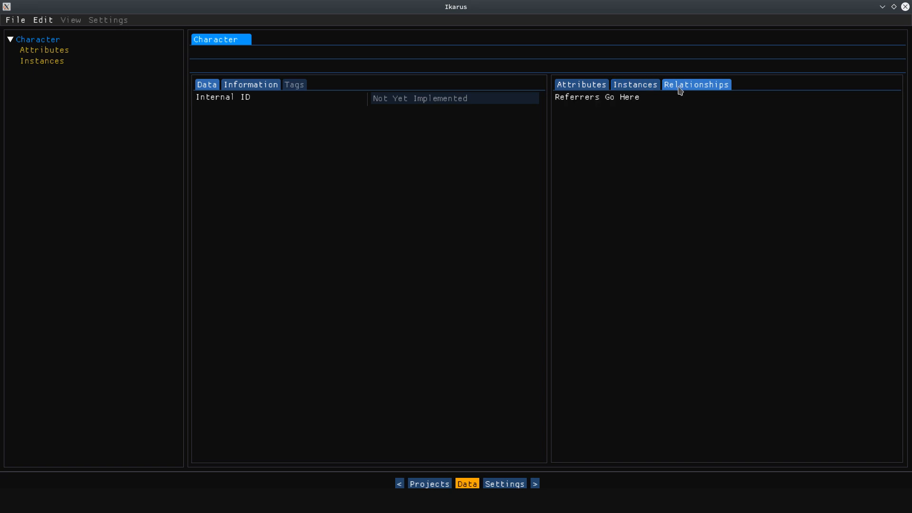
pyautogui.click(576, 88)
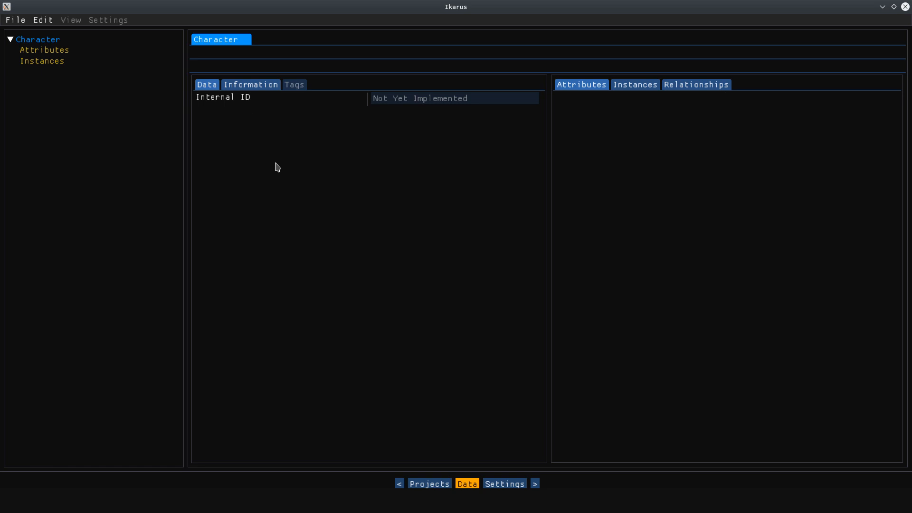
pyautogui.click(644, 86)
pyautogui.click(679, 86)
pyautogui.click(572, 88)
# Add an attribute named "Name" to the Character blueprint
pyautogui.rightClick(39, 51)
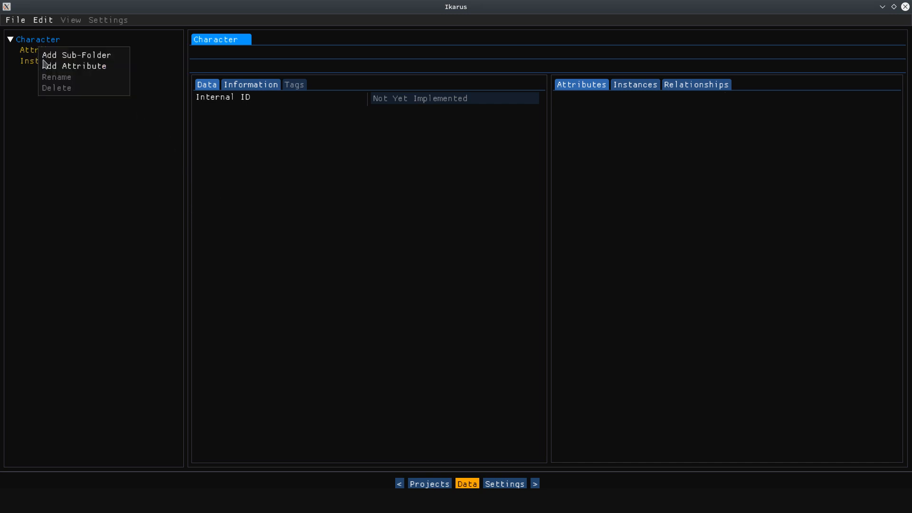
pyautogui.click(75, 67)
pyautogui.rightClick(54, 62)
pyautogui.click(72, 68)
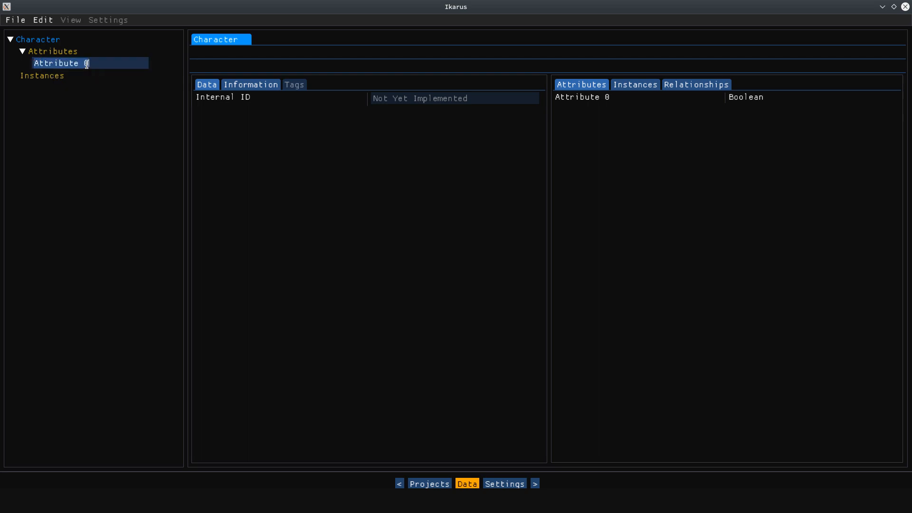
pyautogui.write('Name')
pyautogui.press('Return')
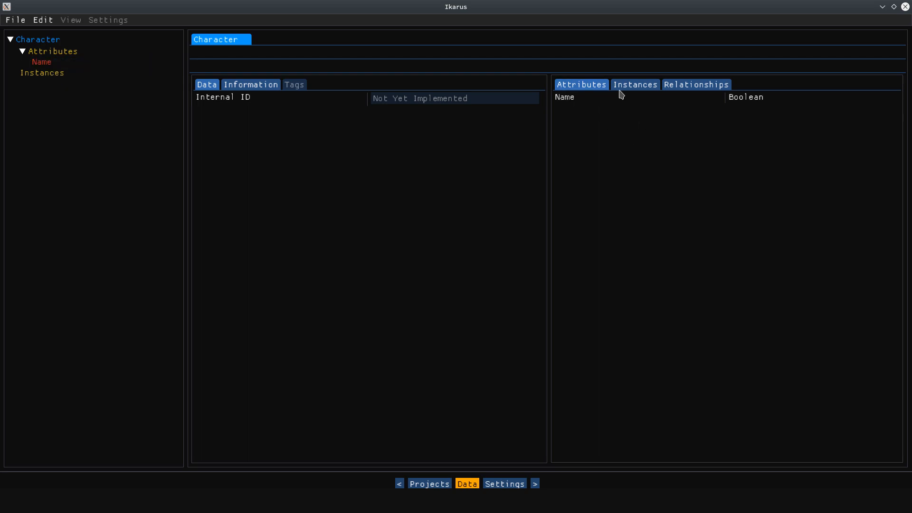
# Review the Character blueprint's relationships, instances and attribute list with the Name attribute in place
pyautogui.click(685, 87)
pyautogui.click(635, 86)
pyautogui.click(582, 85)
pyautogui.moveTo(724, 99)
pyautogui.mouseDown()
pyautogui.moveTo(707, 106)
pyautogui.moveTo(720, 112)
pyautogui.mouseUp()
# Open the Name attribute, view its constraints and associated values, and move Associated Values ahead of Settings and Constraints
pyautogui.click(42, 64)
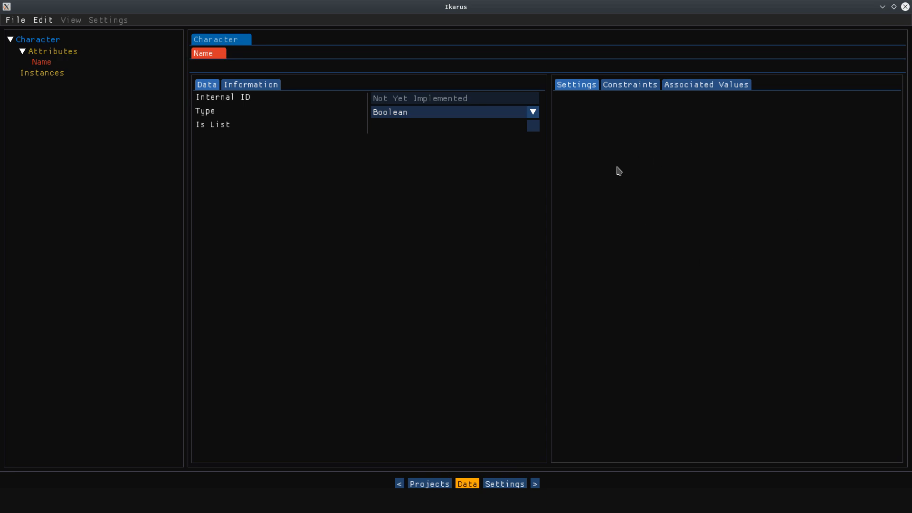
pyautogui.click(626, 85)
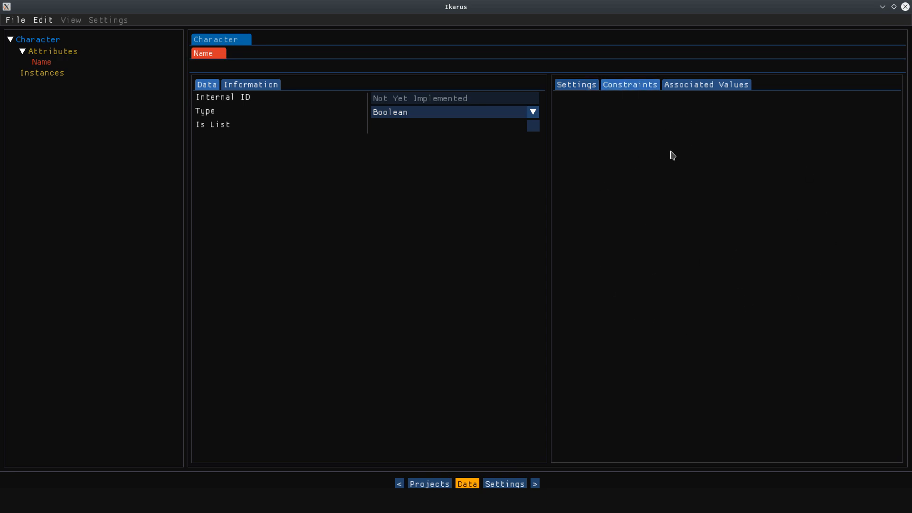
pyautogui.click(689, 88)
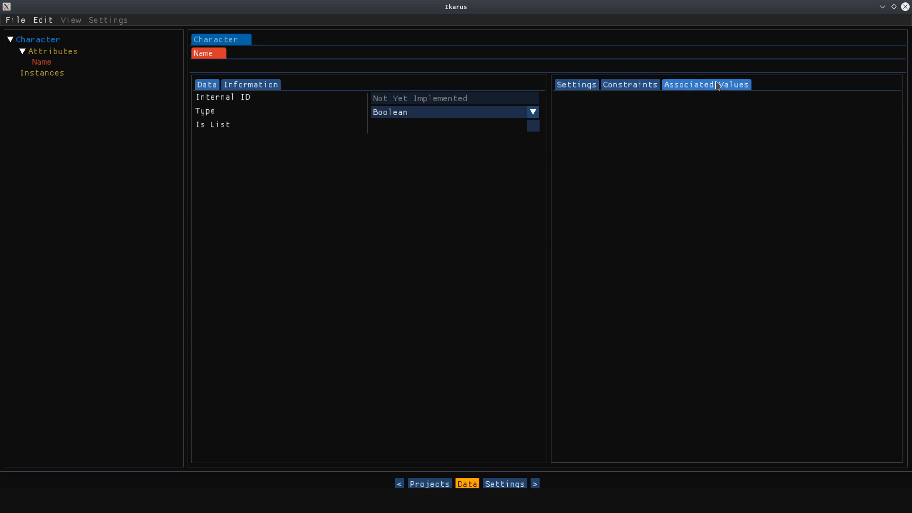
pyautogui.moveTo(718, 84); pyautogui.dragTo(577, 88)
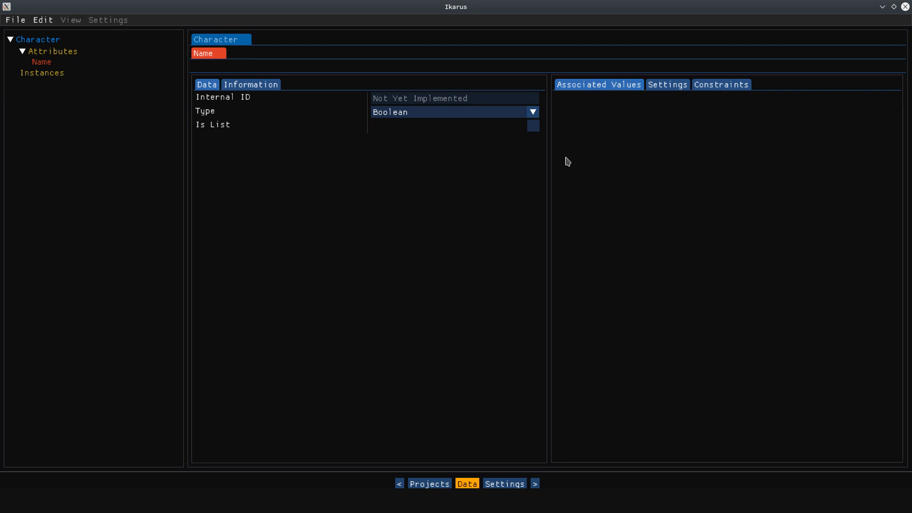
# Examine the data types available for the Name attribute without choosing a different one
pyautogui.click(393, 115)
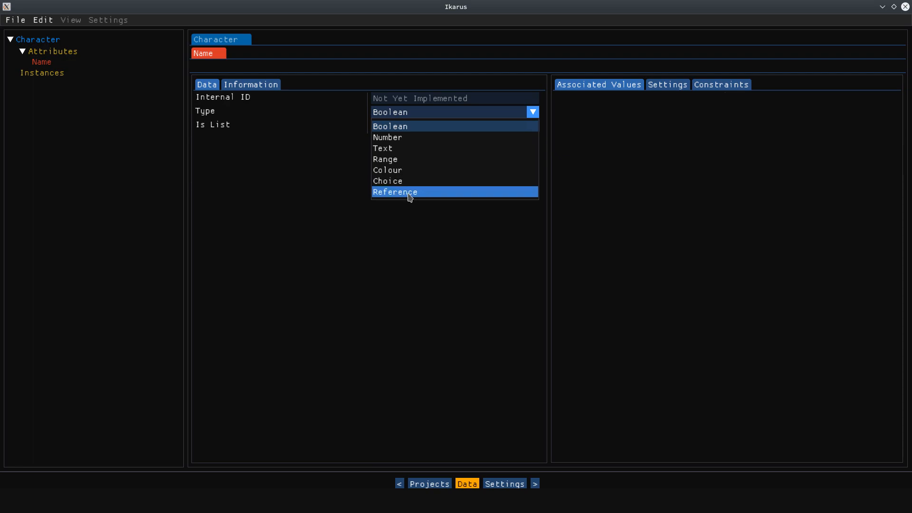
pyautogui.click(433, 125)
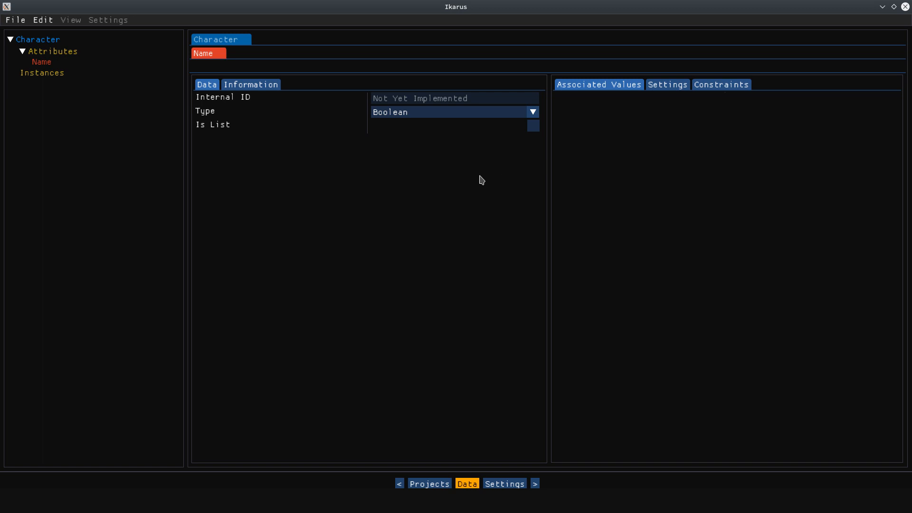
pyautogui.click(414, 113)
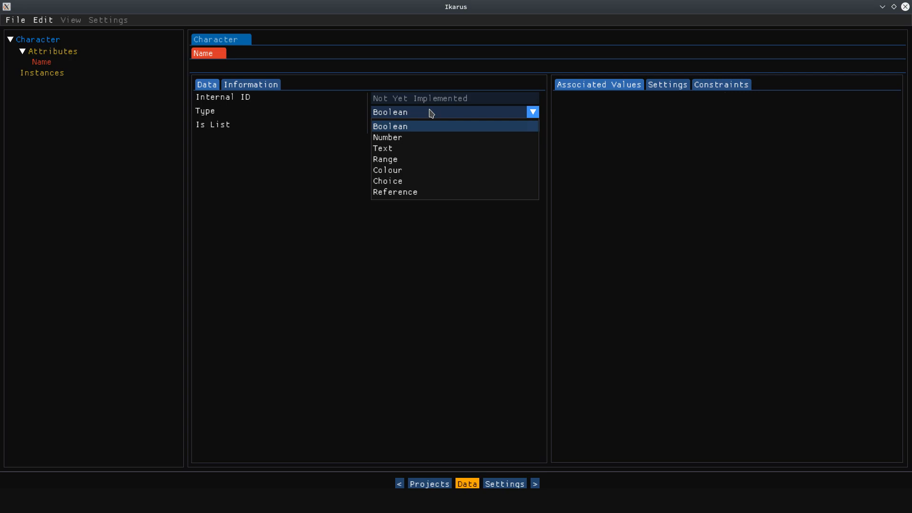
pyautogui.click(431, 112)
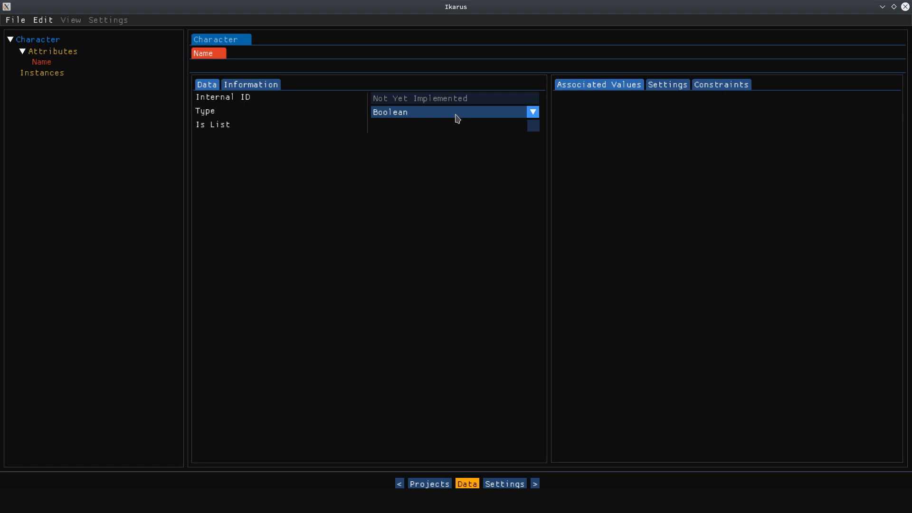
pyautogui.click(403, 113)
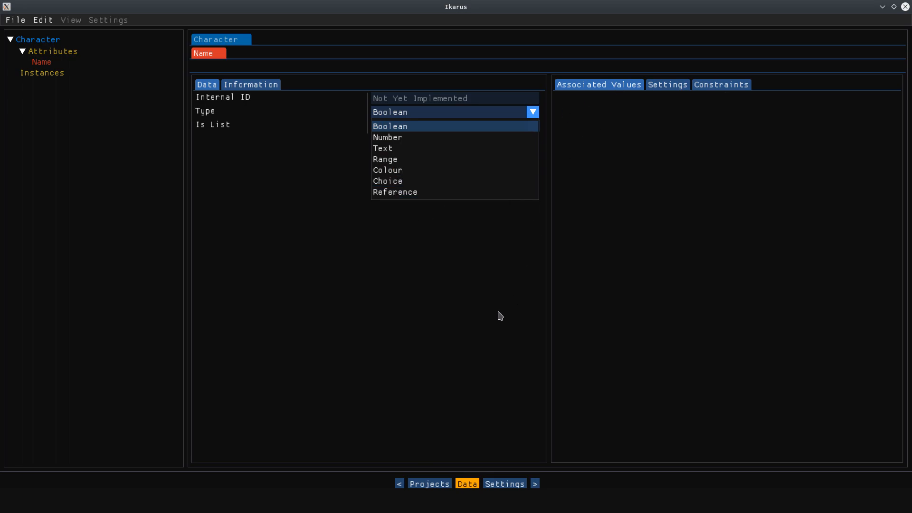
pyautogui.click(475, 313)
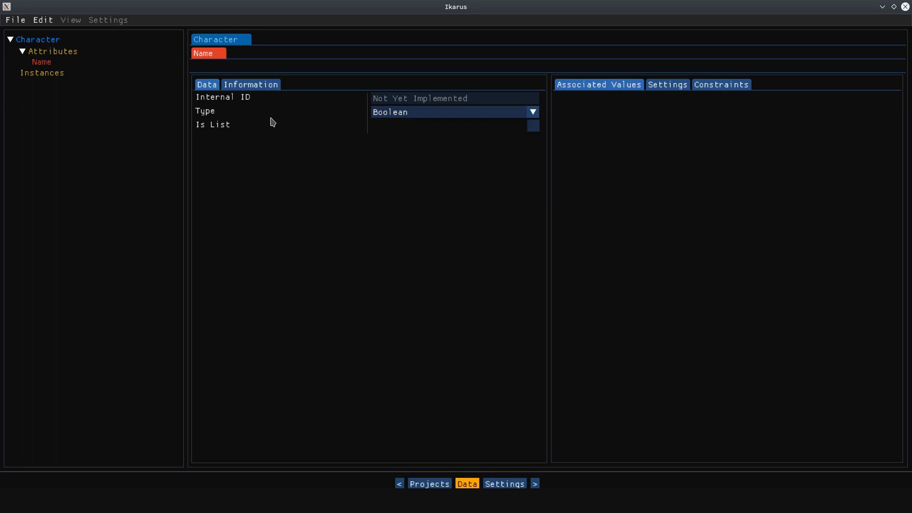
# Enter "A character is the main part of a story." as the Character blueprint's information text, and clear it again
pyautogui.click(219, 40)
pyautogui.click(274, 84)
pyautogui.click(285, 168)
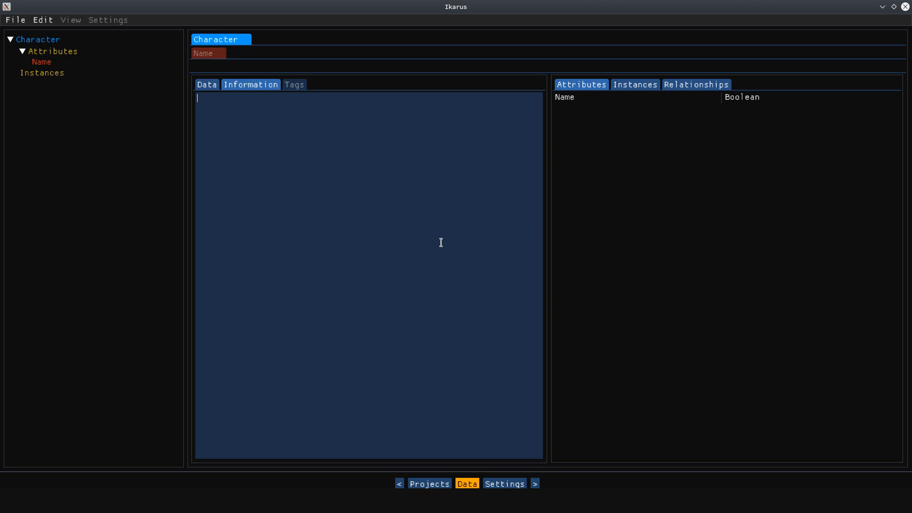
pyautogui.write('A character is the main part of a story.')
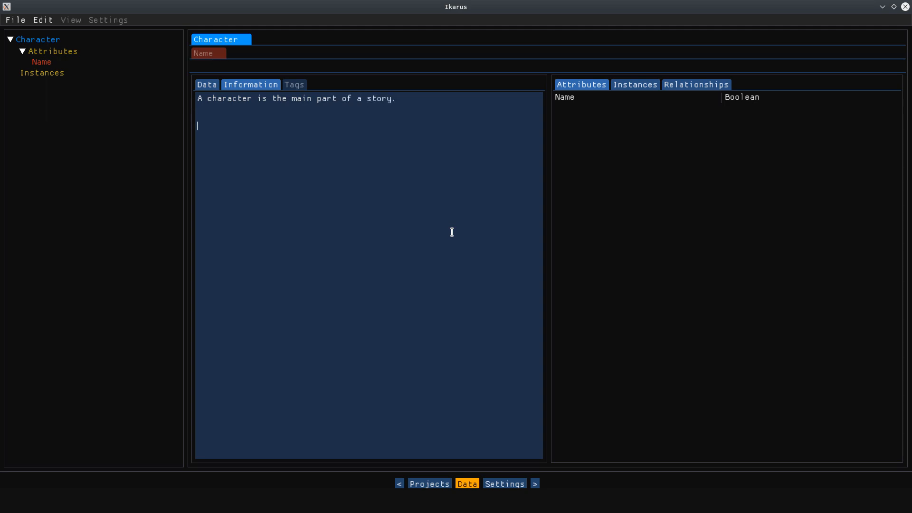
pyautogui.moveTo(277, 139); pyautogui.dragTo(196, 93)
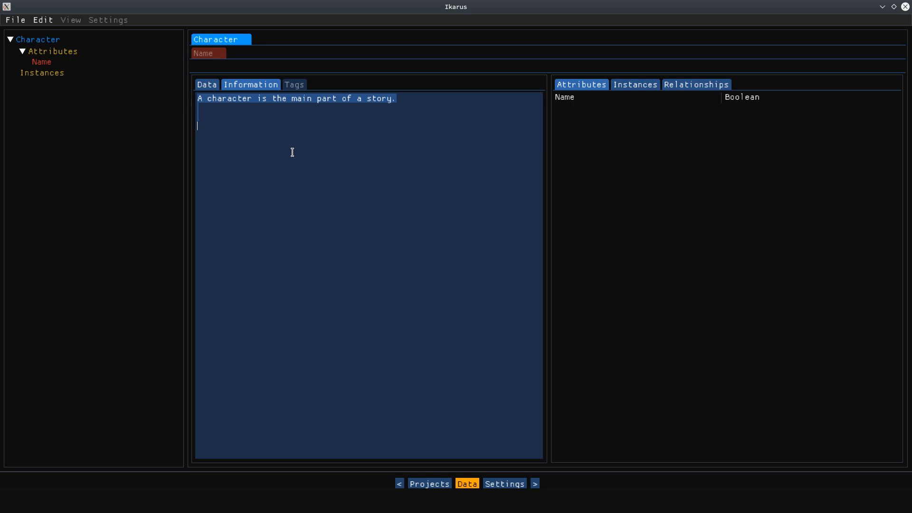
pyautogui.press('BackSpace')
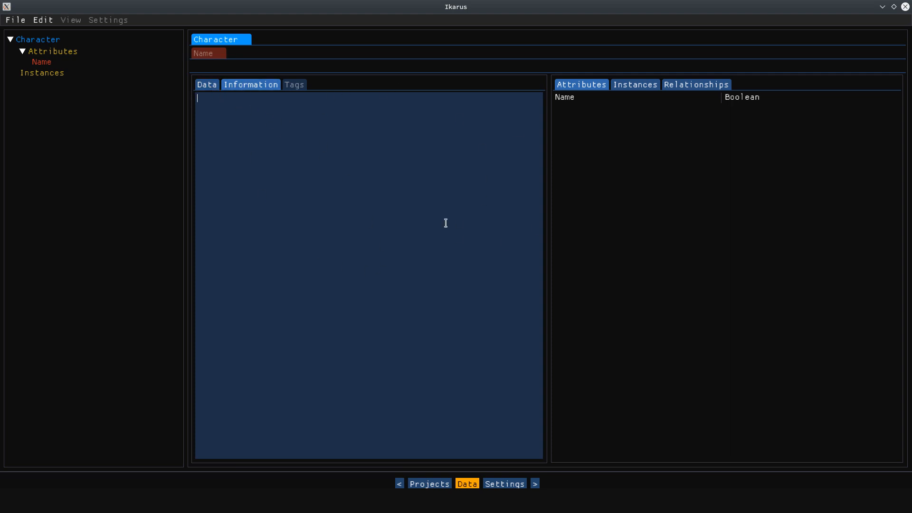
pyautogui.click(207, 86)
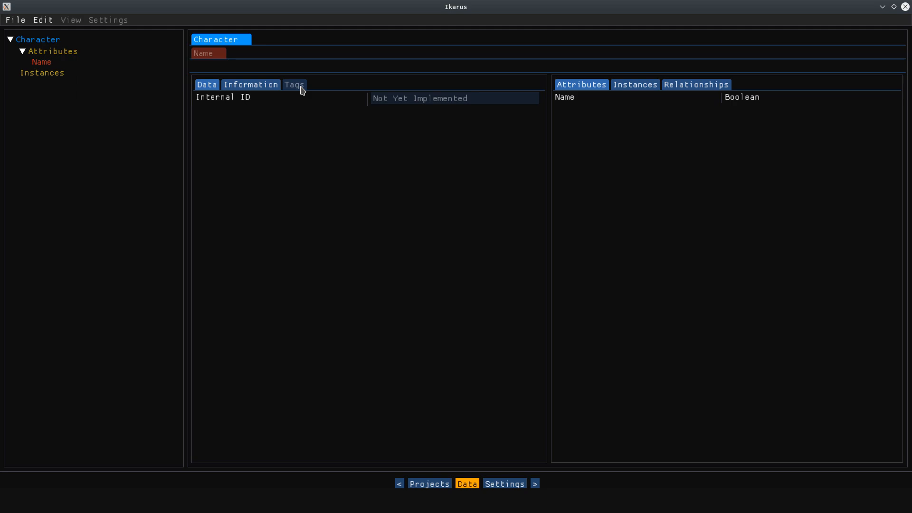
pyautogui.click(272, 87)
pyautogui.click(217, 82)
# Set the Name attribute's type to Text
pyautogui.click(195, 55)
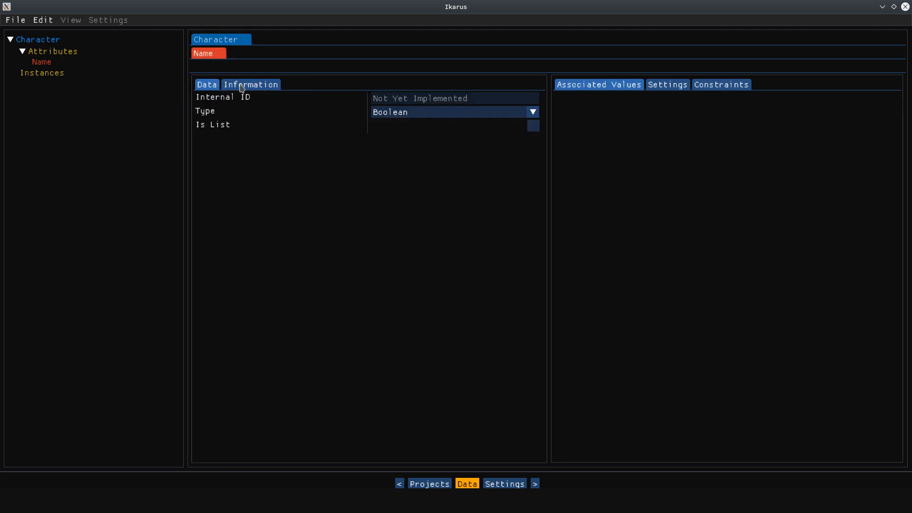
pyautogui.click(411, 112)
pyautogui.click(401, 148)
# Add an instance to the Character blueprint and review the blueprint's instances and attributes
pyautogui.rightClick(41, 73)
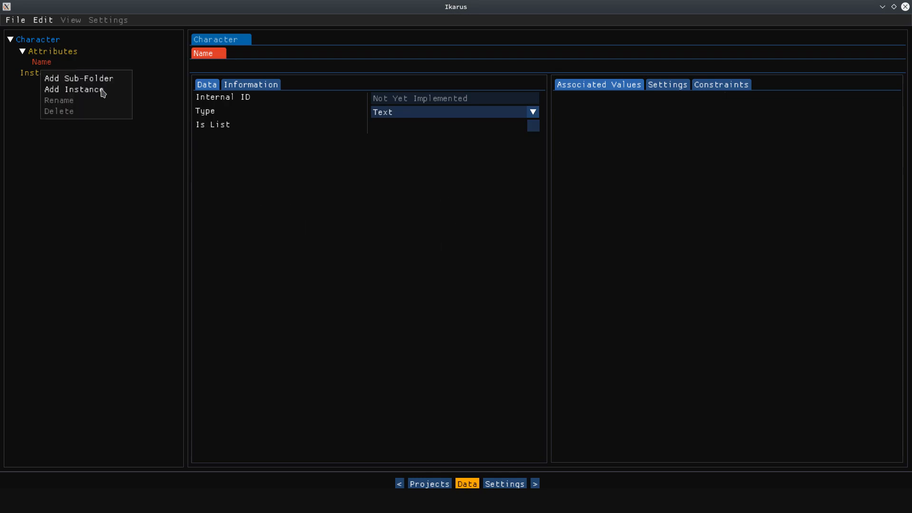
pyautogui.click(75, 90)
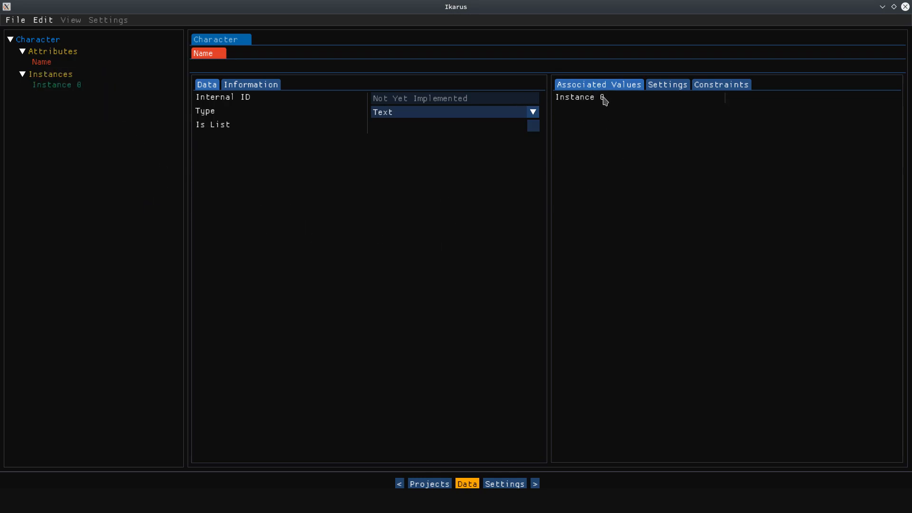
pyautogui.click(208, 42)
pyautogui.click(655, 84)
pyautogui.click(579, 85)
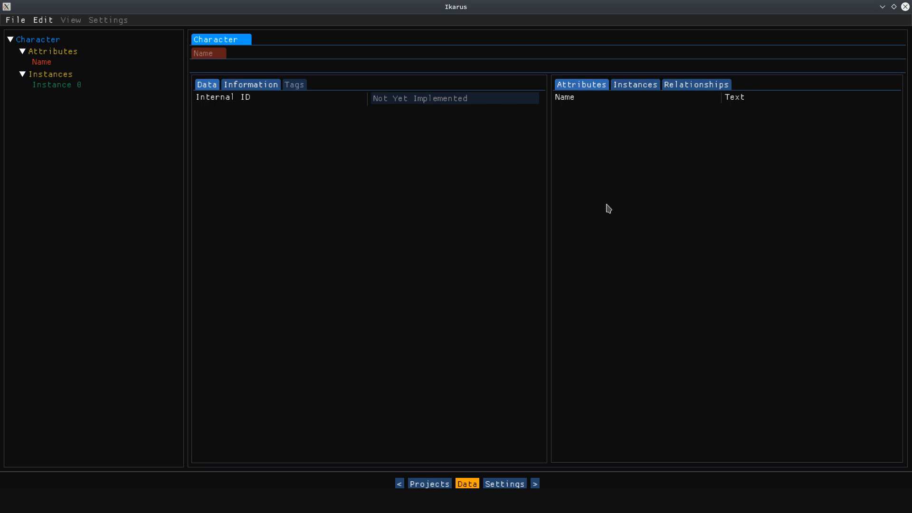
# Open the Name attribute, return to the Character blueprint, and open Instance 0 from its instances
pyautogui.click(619, 99)
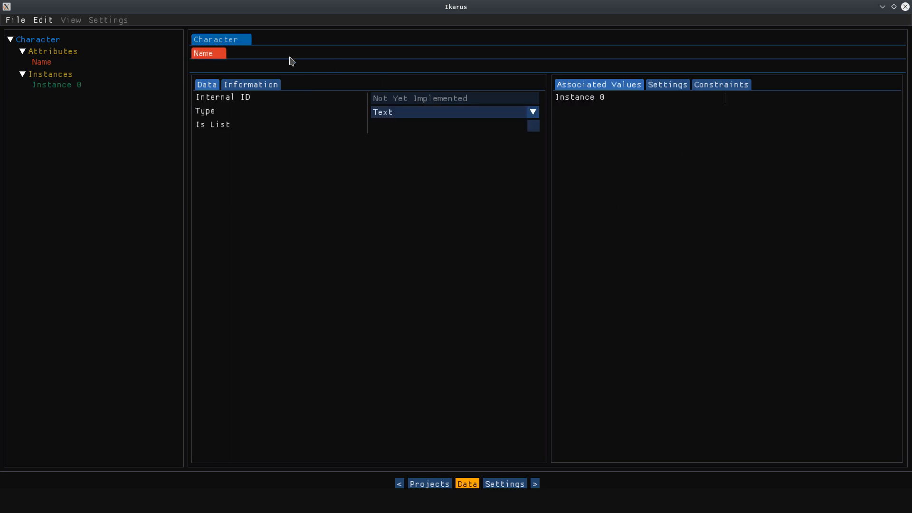
pyautogui.click(216, 40)
pyautogui.click(205, 54)
pyautogui.click(216, 41)
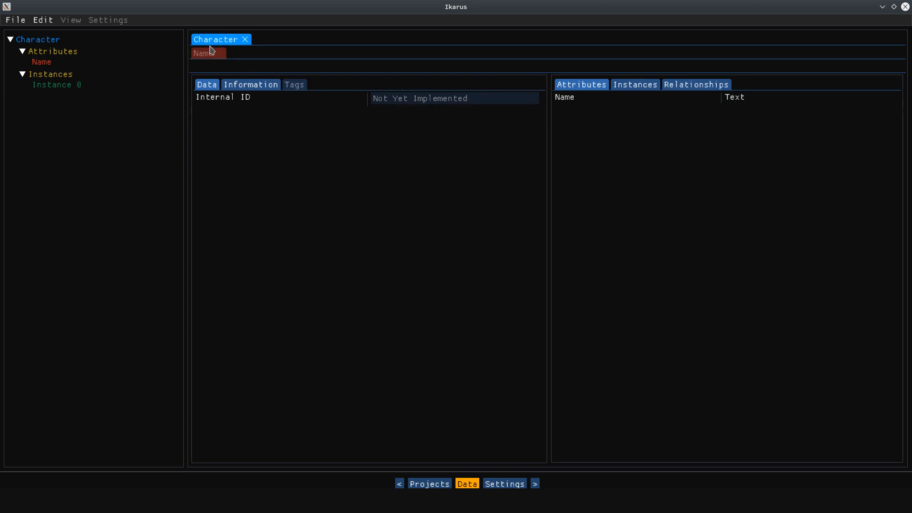
pyautogui.click(635, 85)
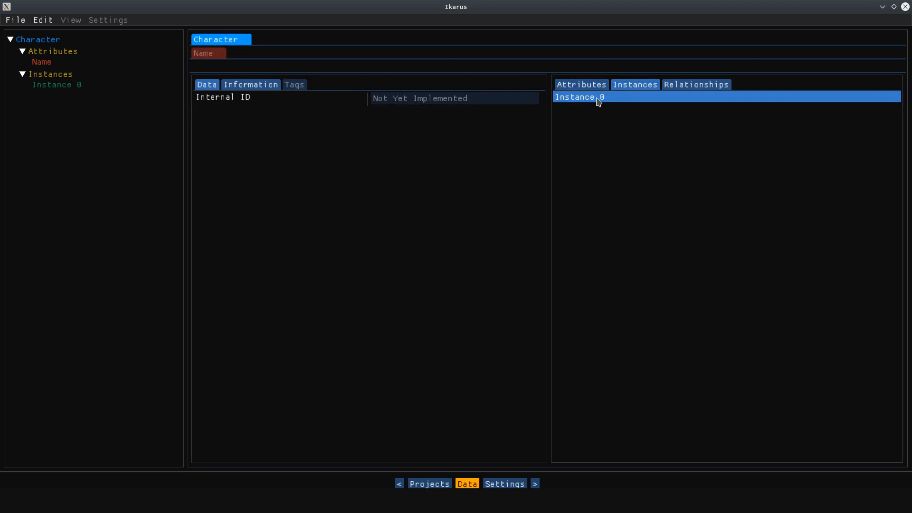
pyautogui.doubleClick(599, 98)
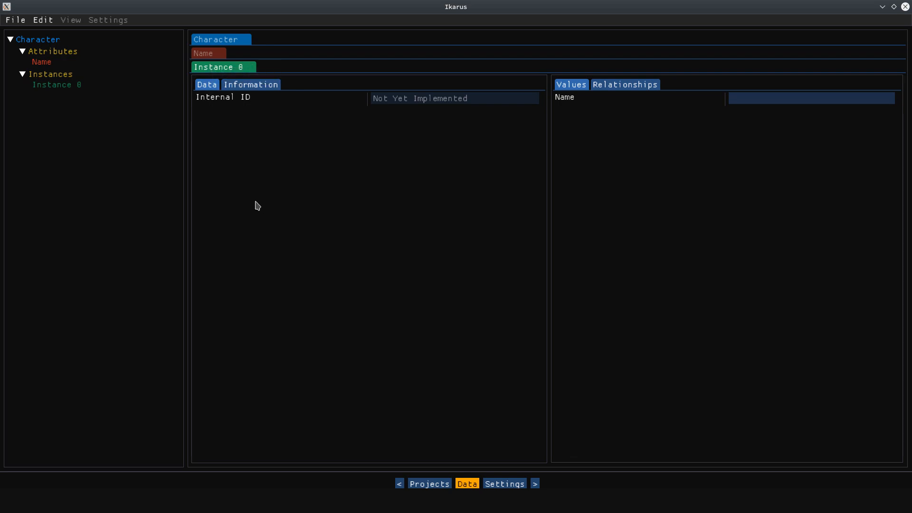
# Rename Instance 0 as Peter Parker
pyautogui.rightClick(59, 89)
pyautogui.click(89, 94)
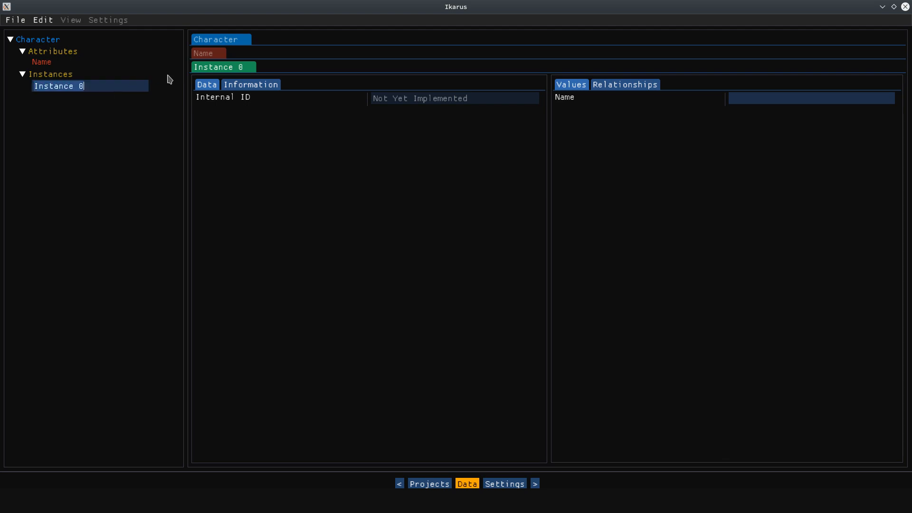
pyautogui.write('Peter Parker')
pyautogui.press('Return')
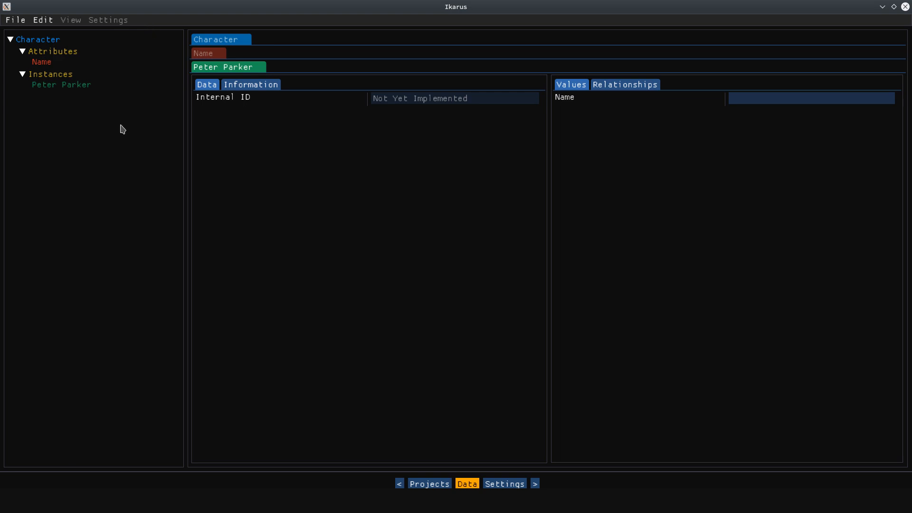
# Enter "Peter Parker" as the instance's Name value, and change it to "Peter Potter"
pyautogui.click(778, 94)
pyautogui.write('Peter Parker')
pyautogui.moveTo(791, 98); pyautogui.dragTo(765, 97)
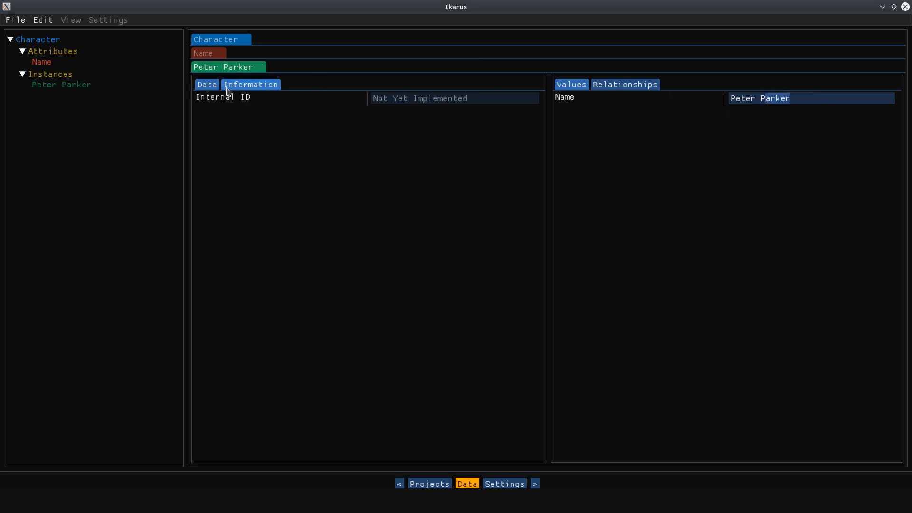
pyautogui.write('ott')
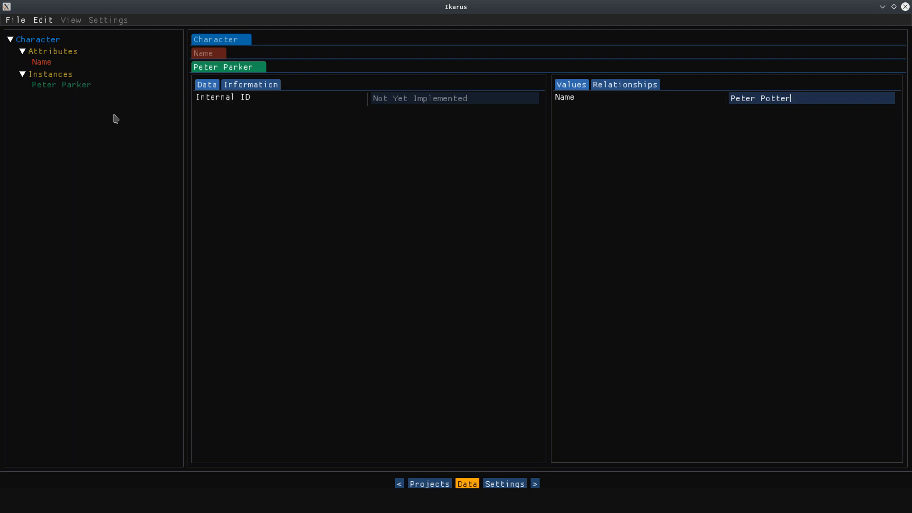
# Add a second instance to the Character blueprint
pyautogui.rightClick(55, 75)
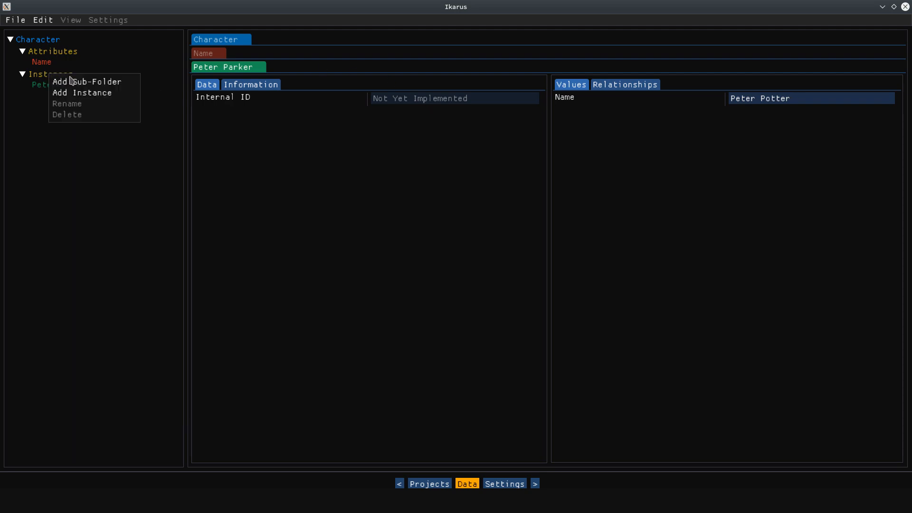
pyautogui.click(81, 92)
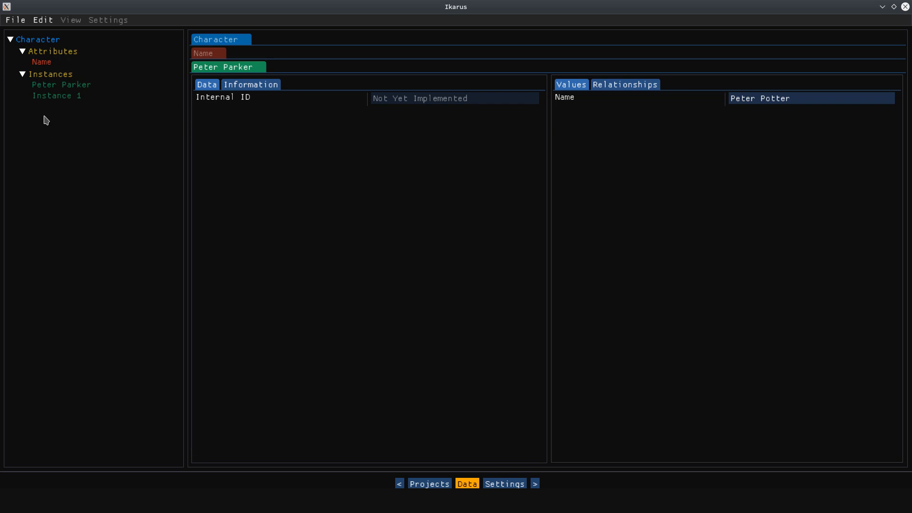
# Try to delete Instance 1 from the Character blueprint
pyautogui.rightClick(48, 99)
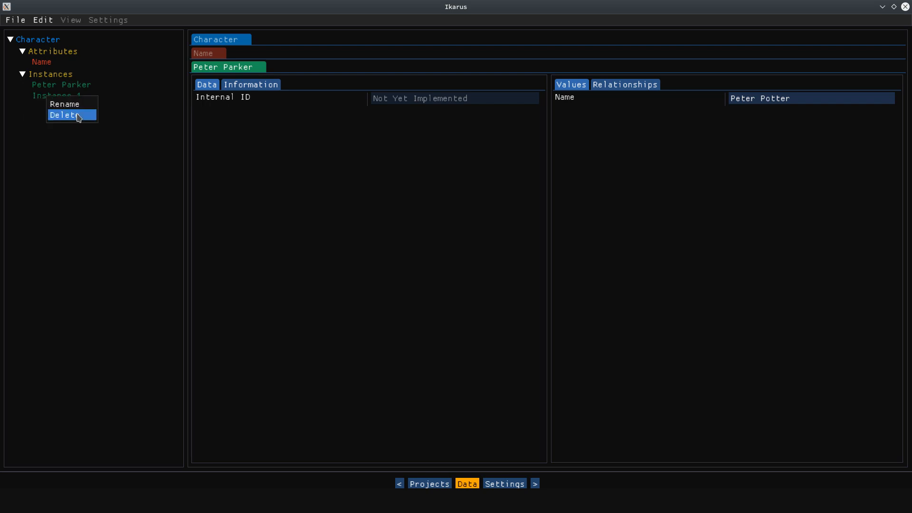
pyautogui.click(74, 115)
pyautogui.rightClick(65, 95)
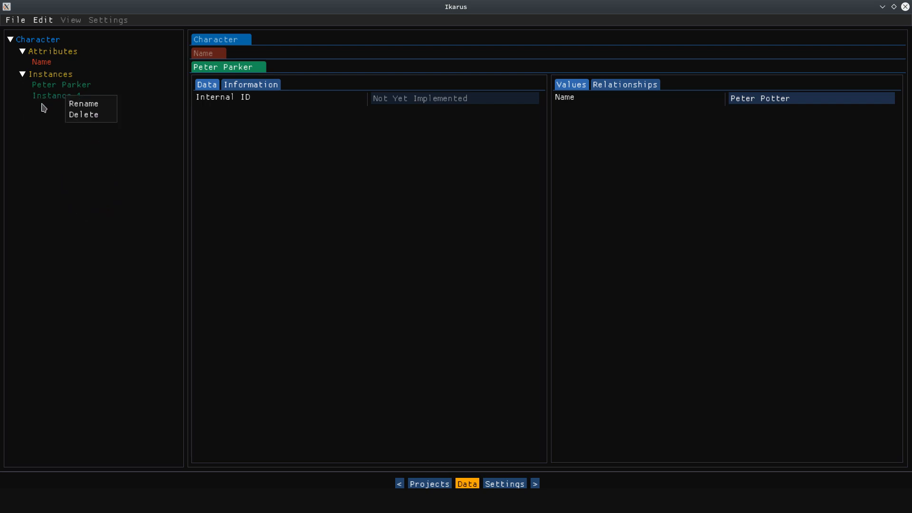
pyautogui.click(42, 103)
pyautogui.rightClick(56, 77)
pyautogui.click(47, 179)
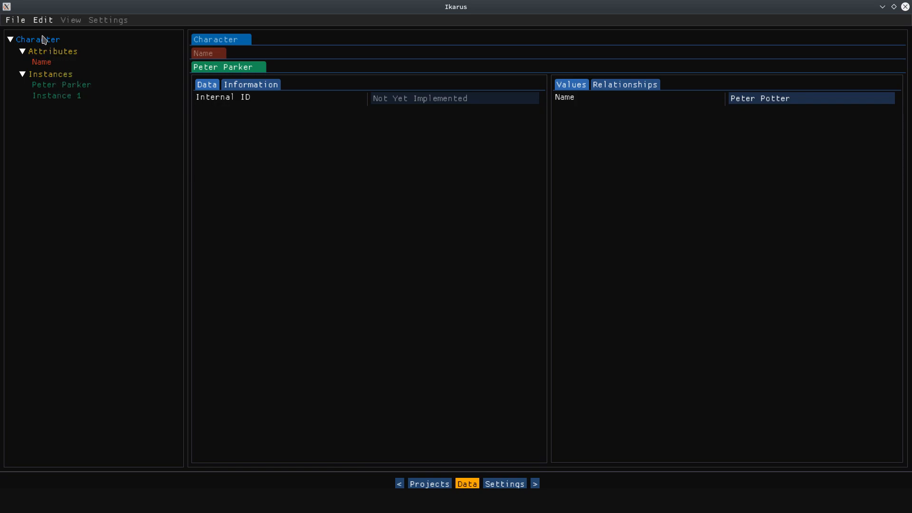
# Add a sub-folder named Griffin Family under the Character blueprint's Instances
pyautogui.rightClick(53, 75)
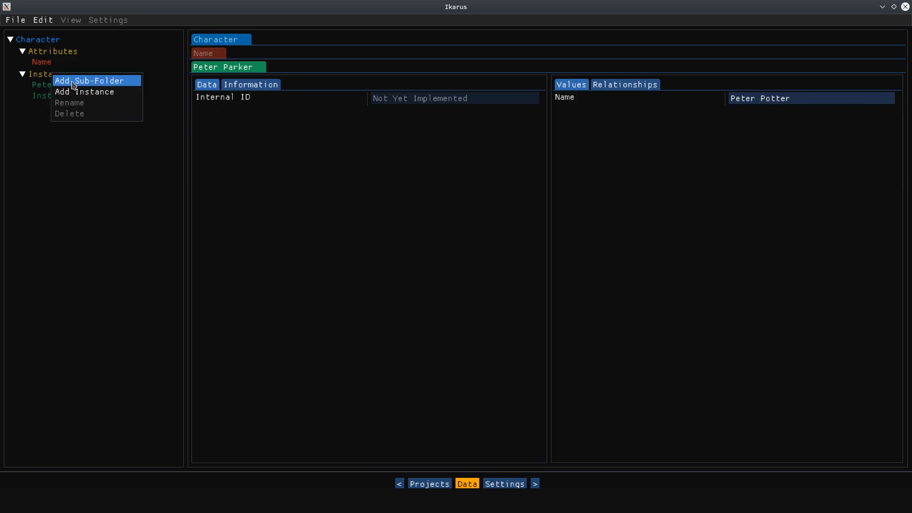
pyautogui.click(76, 85)
pyautogui.rightClick(63, 108)
pyautogui.click(119, 137)
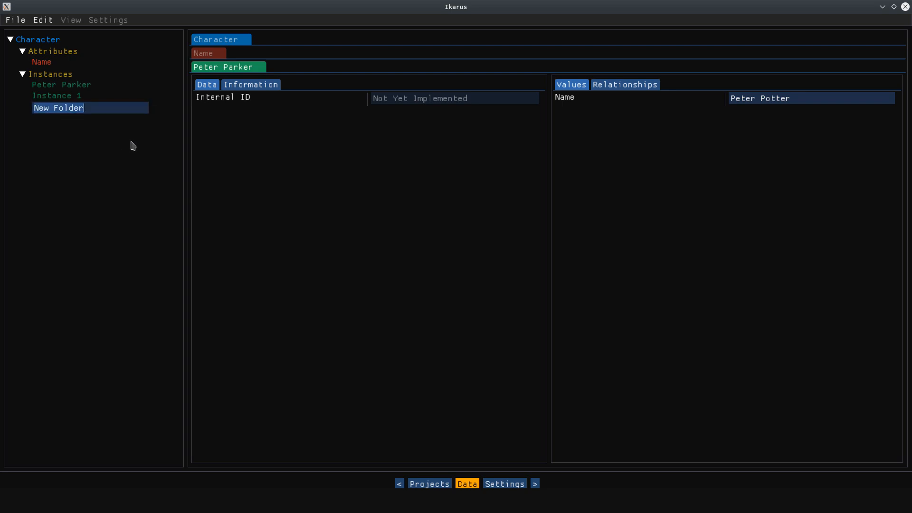
pyautogui.write('Gri')
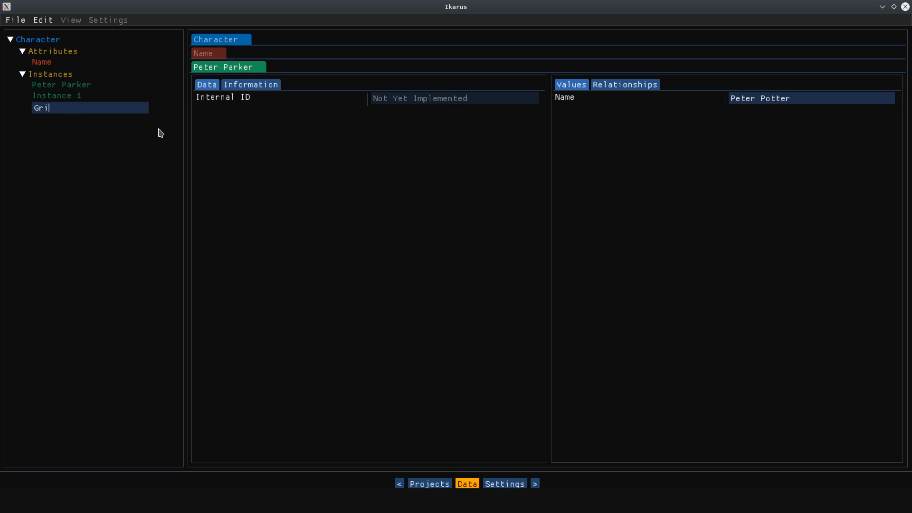
pyautogui.write('ffin Family')
pyautogui.press('Return')
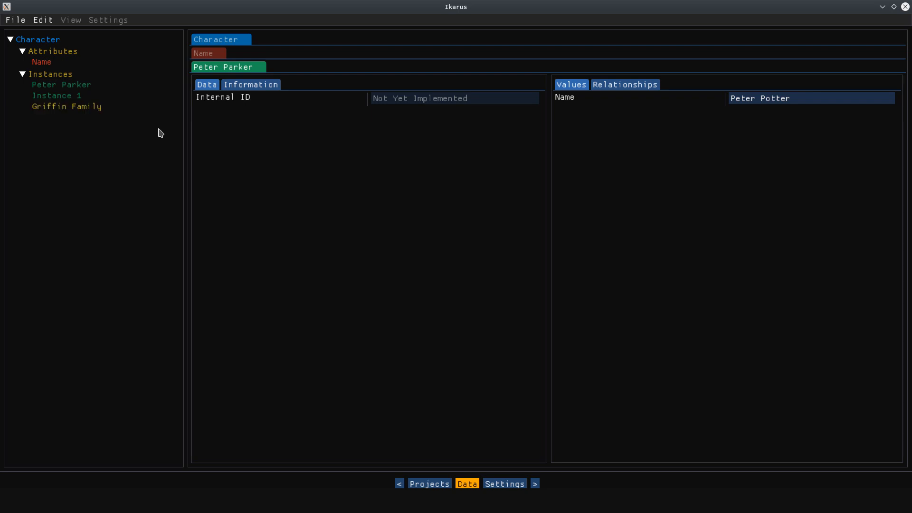
# Add an instance named Peter Griffin to the Griffin Family folder, and collapse and expand the folders
pyautogui.rightClick(50, 109)
pyautogui.click(87, 128)
pyautogui.rightClick(72, 123)
pyautogui.click(91, 128)
pyautogui.write('Peter Gri')
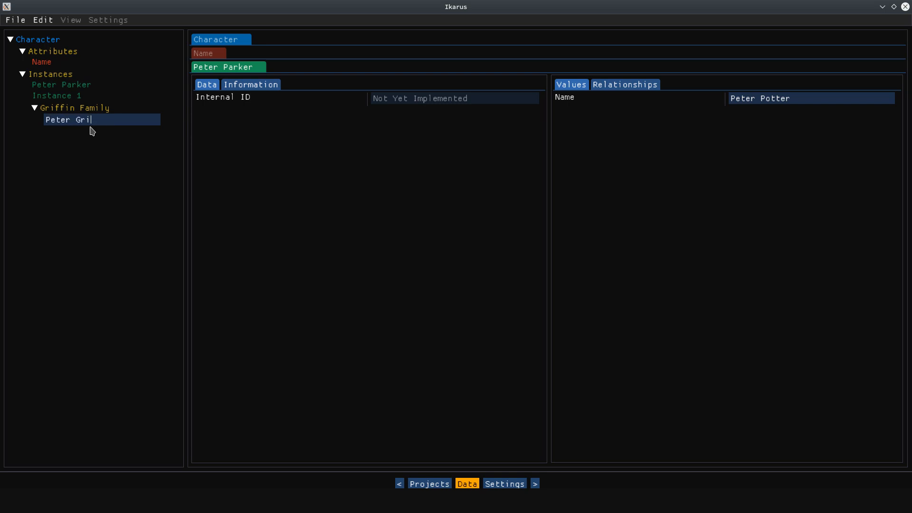
pyautogui.write('ffin')
pyautogui.press('Return')
pyautogui.click(34, 108)
pyautogui.click(34, 109)
pyautogui.click(23, 74)
pyautogui.click(22, 74)
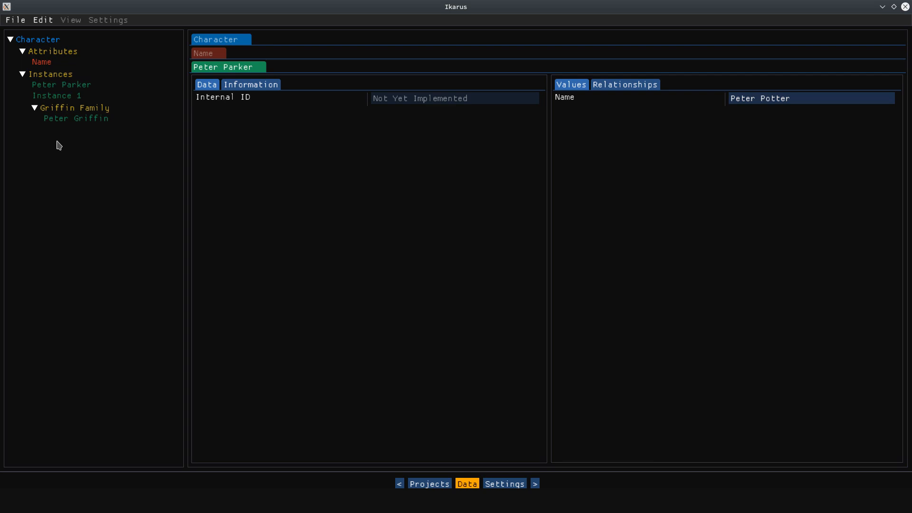
pyautogui.moveTo(84, 95); pyautogui.dragTo(57, 101)
# Set the Name attribute's type to Boolean
pyautogui.click(209, 54)
pyautogui.click(444, 113)
pyautogui.click(409, 126)
# Set the Peter Parker instance's Name value to true and view the Name attribute's associated values
pyautogui.click(218, 67)
pyautogui.click(892, 99)
pyautogui.click(201, 54)
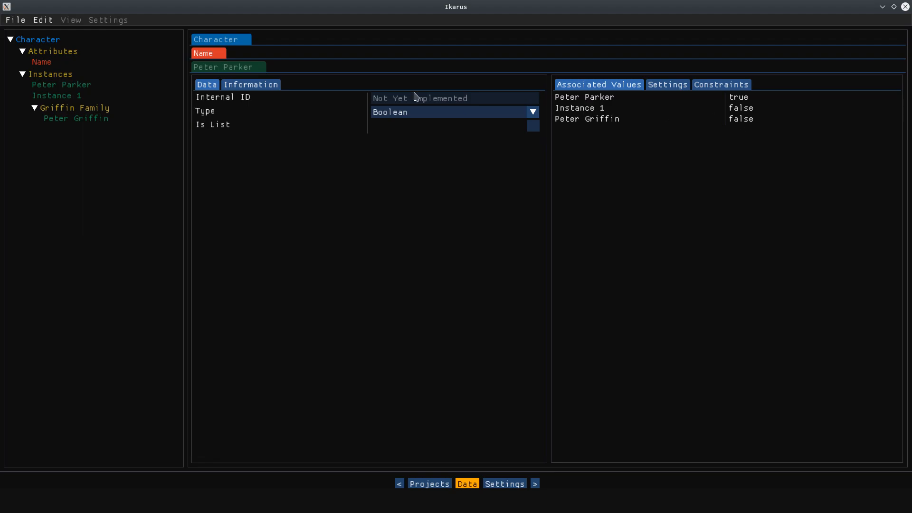
# Review the Peter Parker instance's values and information, and the Character blueprint's instances and attributes
pyautogui.click(223, 67)
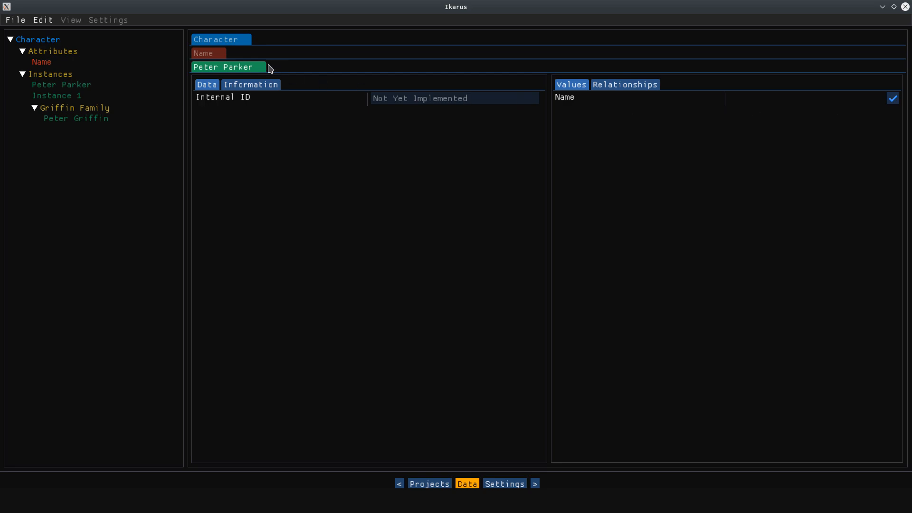
pyautogui.click(211, 39)
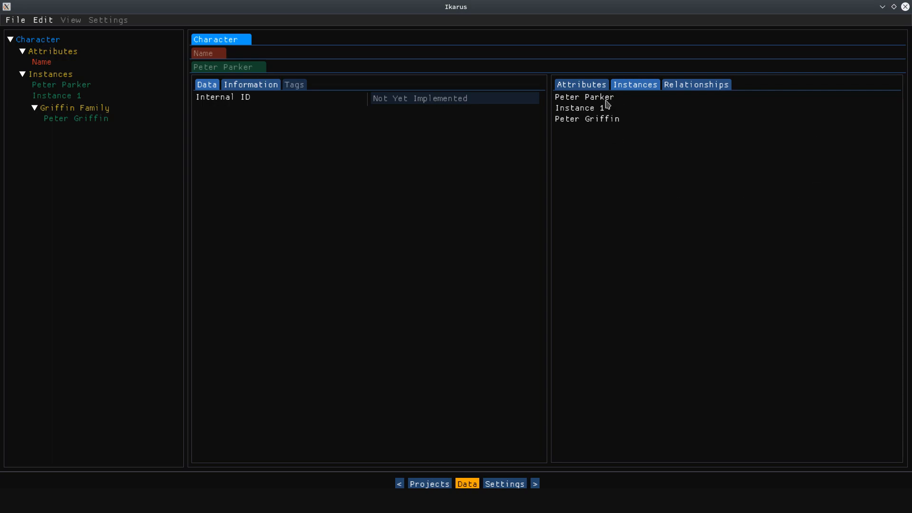
pyautogui.click(590, 85)
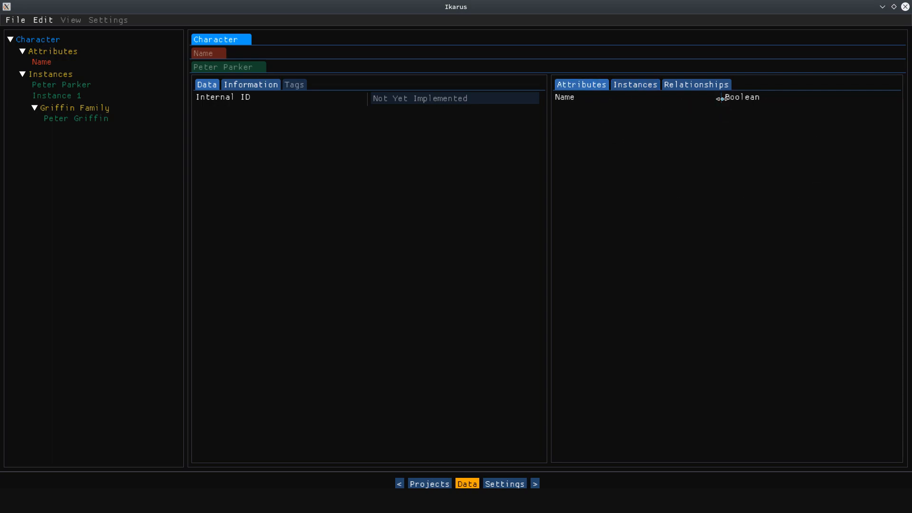
pyautogui.click(209, 70)
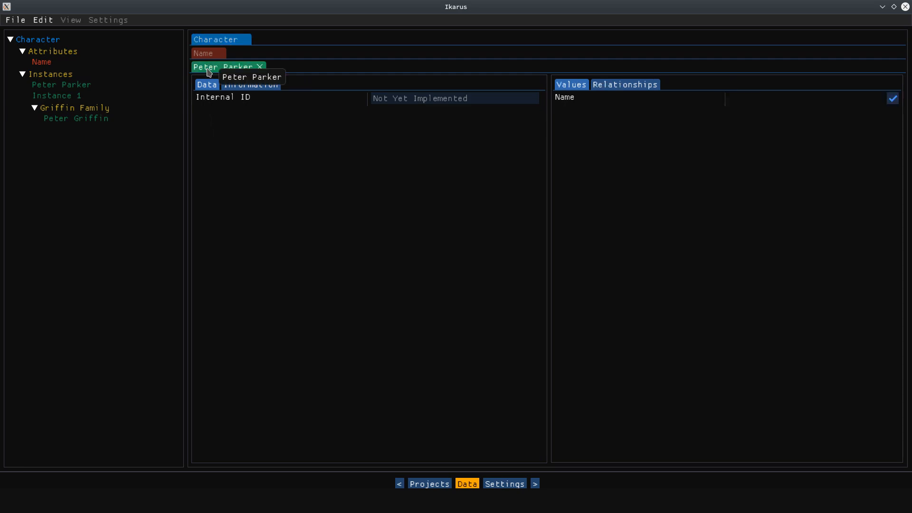
pyautogui.rightClick(38, 149)
pyautogui.click(301, 114)
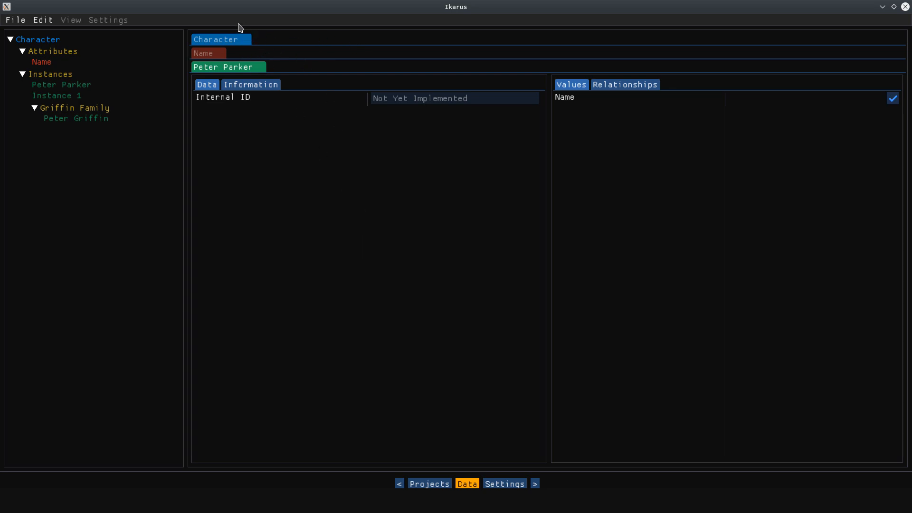
pyautogui.click(257, 85)
pyautogui.click(208, 85)
# Switch to CLion, look through the open EntityContentDrawer and ValueStringifier source files, and return to Ikarus
pyautogui.moveTo(273, 500)
pyautogui.click(273, 467)
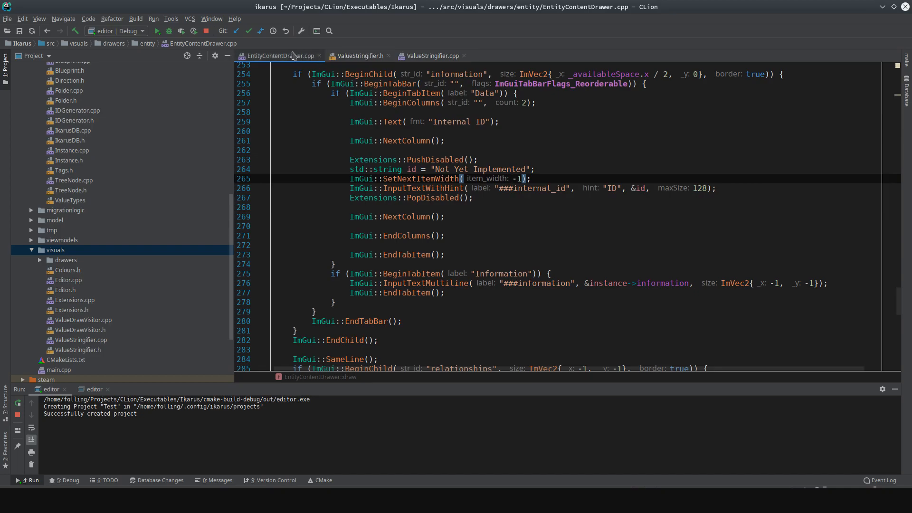
pyautogui.click(418, 56)
pyautogui.click(338, 57)
pyautogui.click(300, 56)
pyautogui.hotkey('alt', 'Tab')
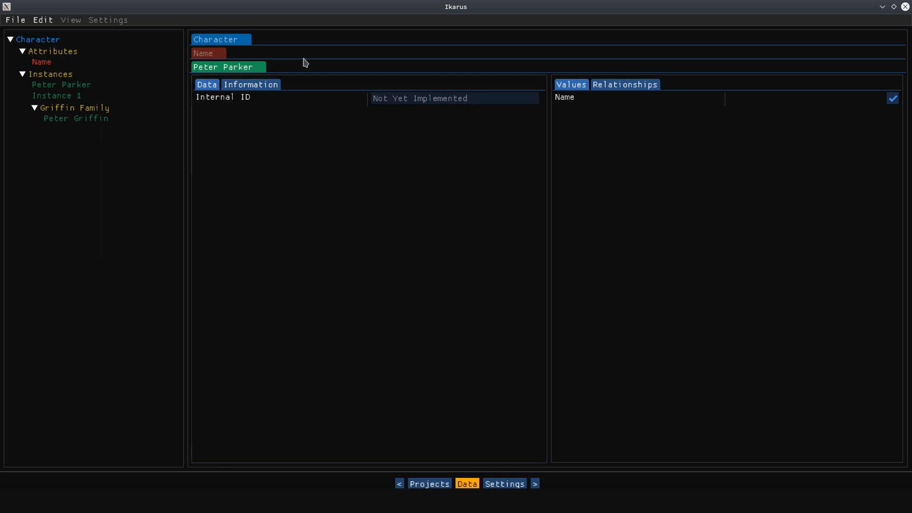
# Review the Character blueprint, its Name attribute and the Peter Parker instance in turn
pyautogui.click(217, 42)
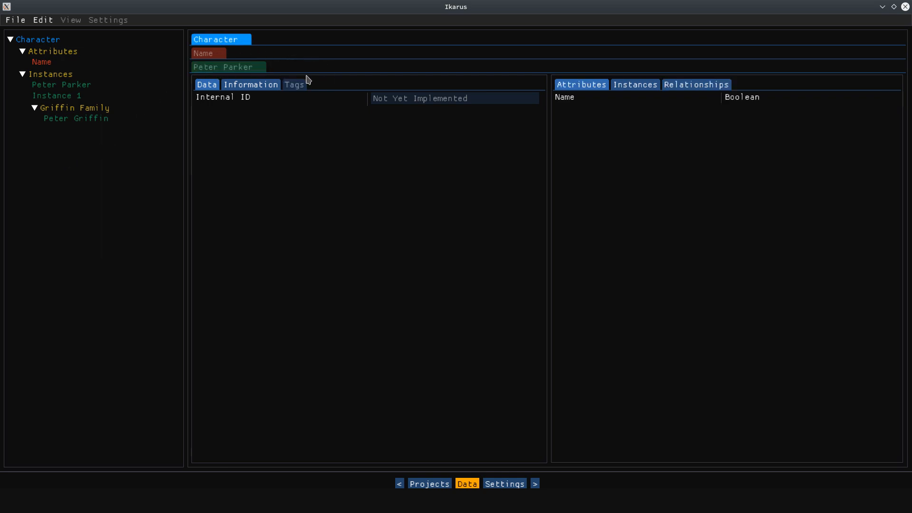
pyautogui.click(196, 55)
pyautogui.click(209, 69)
pyautogui.click(201, 55)
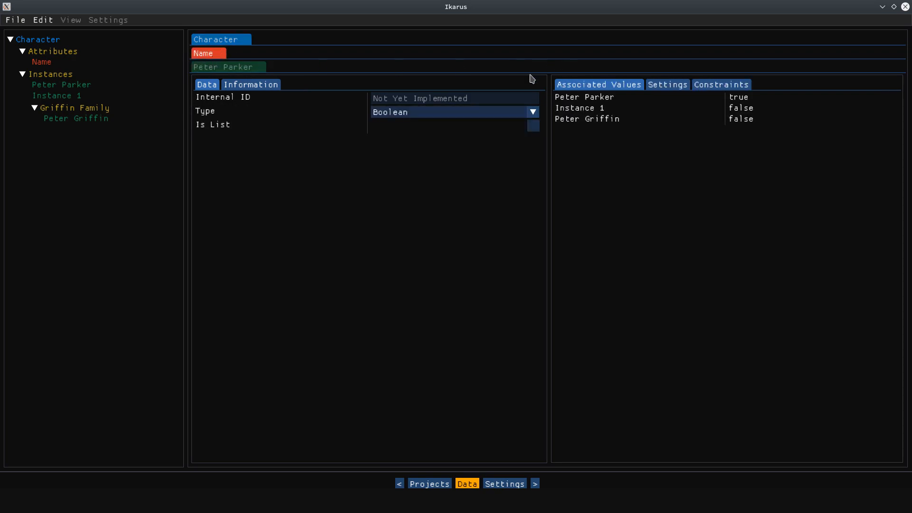
# Create a new blueprint named Location and open it alongside Character
pyautogui.rightClick(18, 127)
pyautogui.click(39, 140)
pyautogui.rightClick(55, 130)
pyautogui.click(93, 142)
pyautogui.write('Location')
pyautogui.press('Return')
pyautogui.click(45, 131)
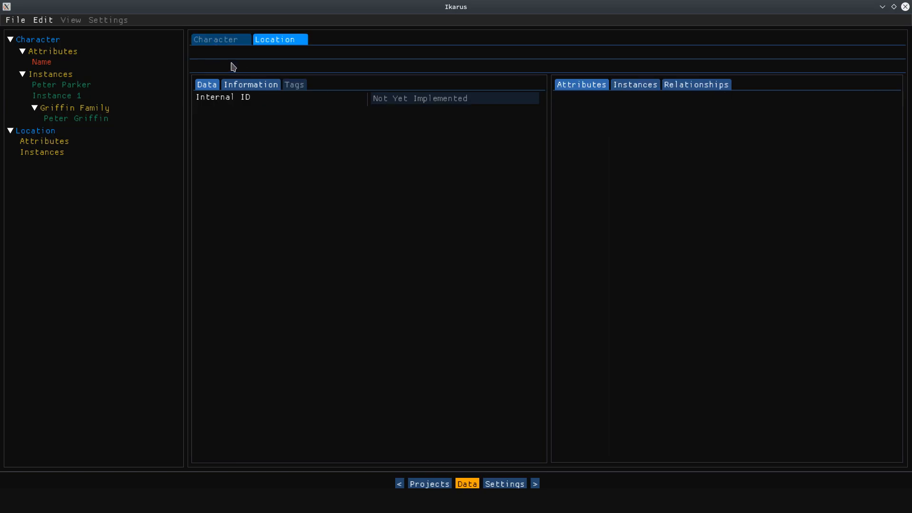
# Compare the Character and Location blueprints' open entities, including Character's Name attribute and Peter Parker instance
pyautogui.click(216, 39)
pyautogui.click(200, 54)
pyautogui.click(212, 69)
pyautogui.click(201, 54)
pyautogui.click(214, 40)
pyautogui.click(275, 39)
pyautogui.click(213, 39)
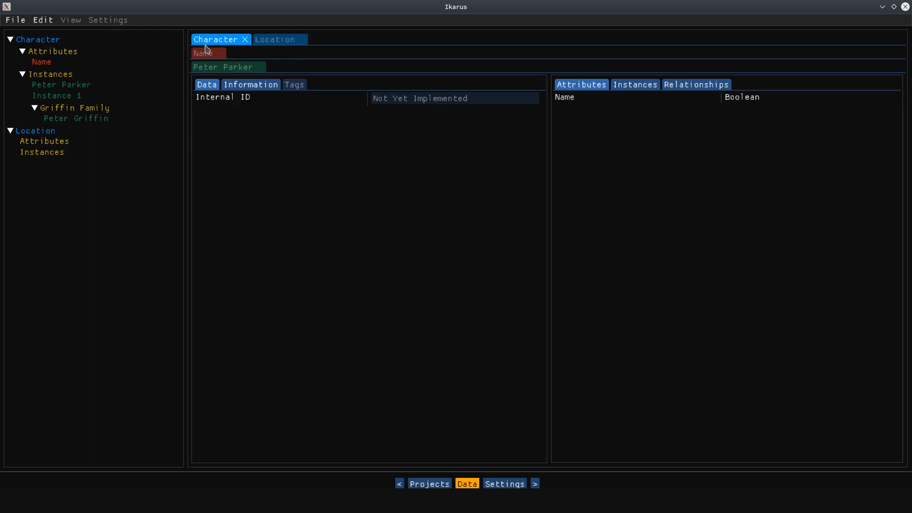
pyautogui.click(206, 52)
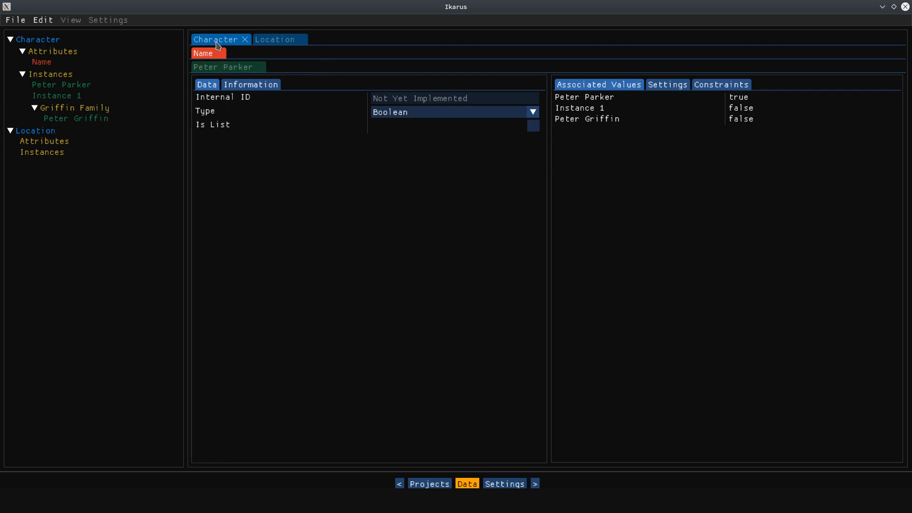
pyautogui.click(271, 42)
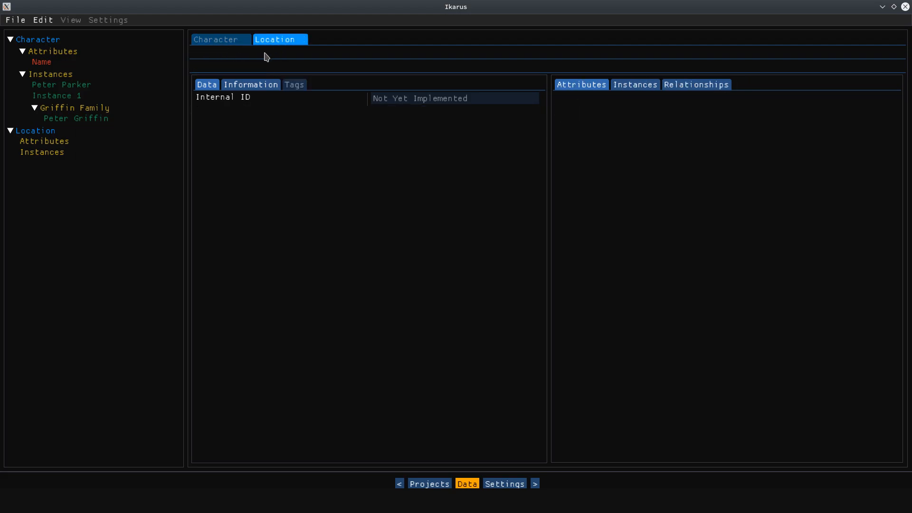
pyautogui.click(204, 39)
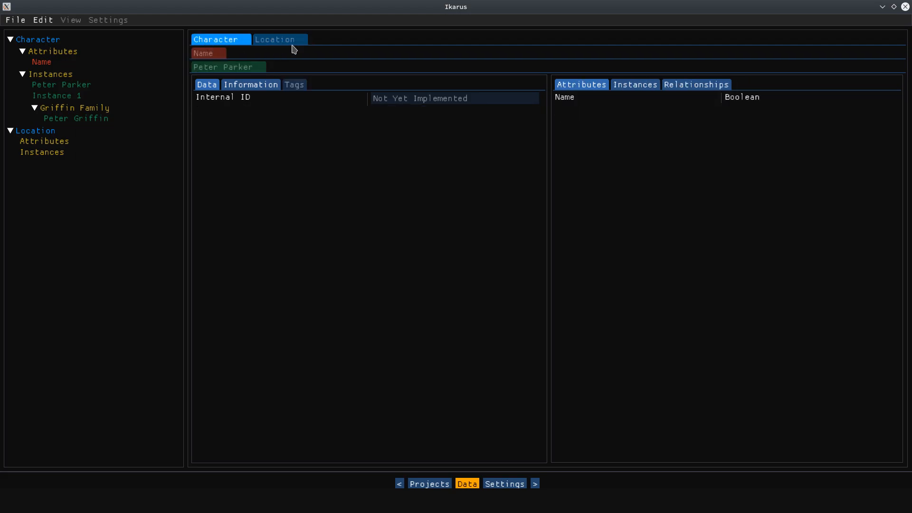
pyautogui.click(204, 54)
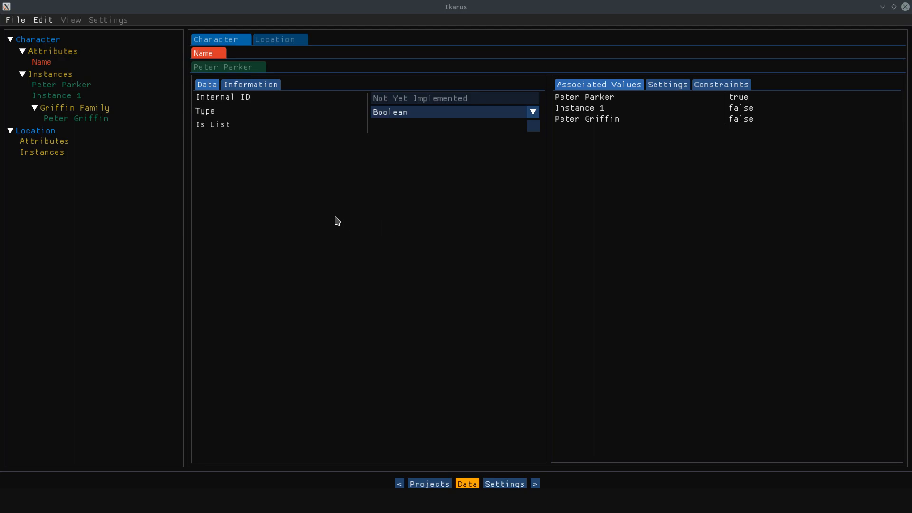
pyautogui.click(221, 68)
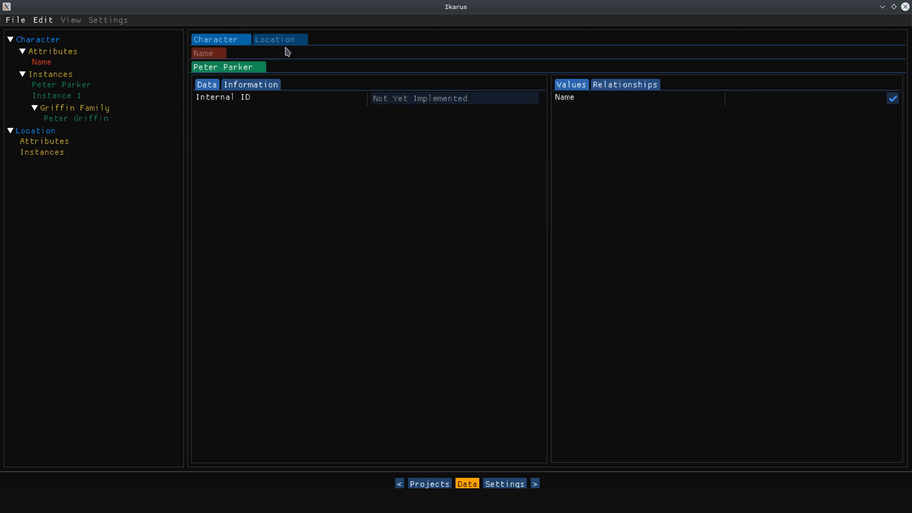
pyautogui.click(207, 54)
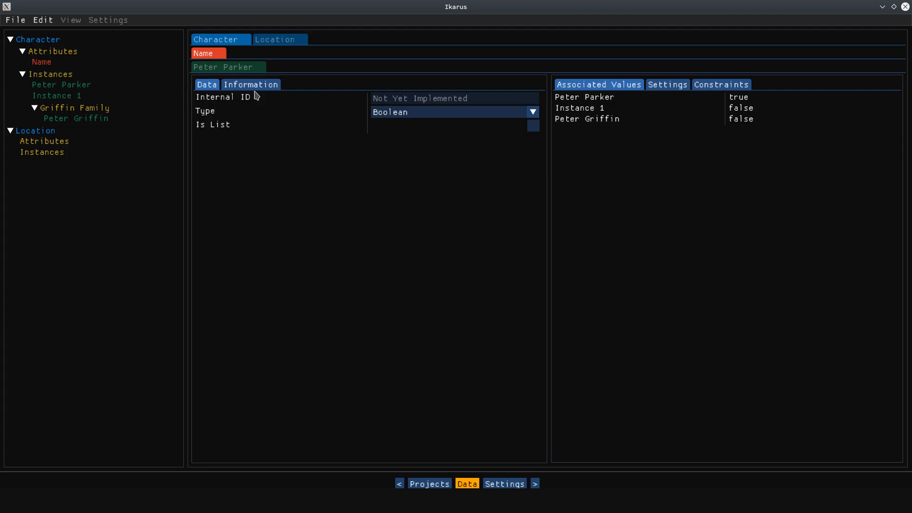